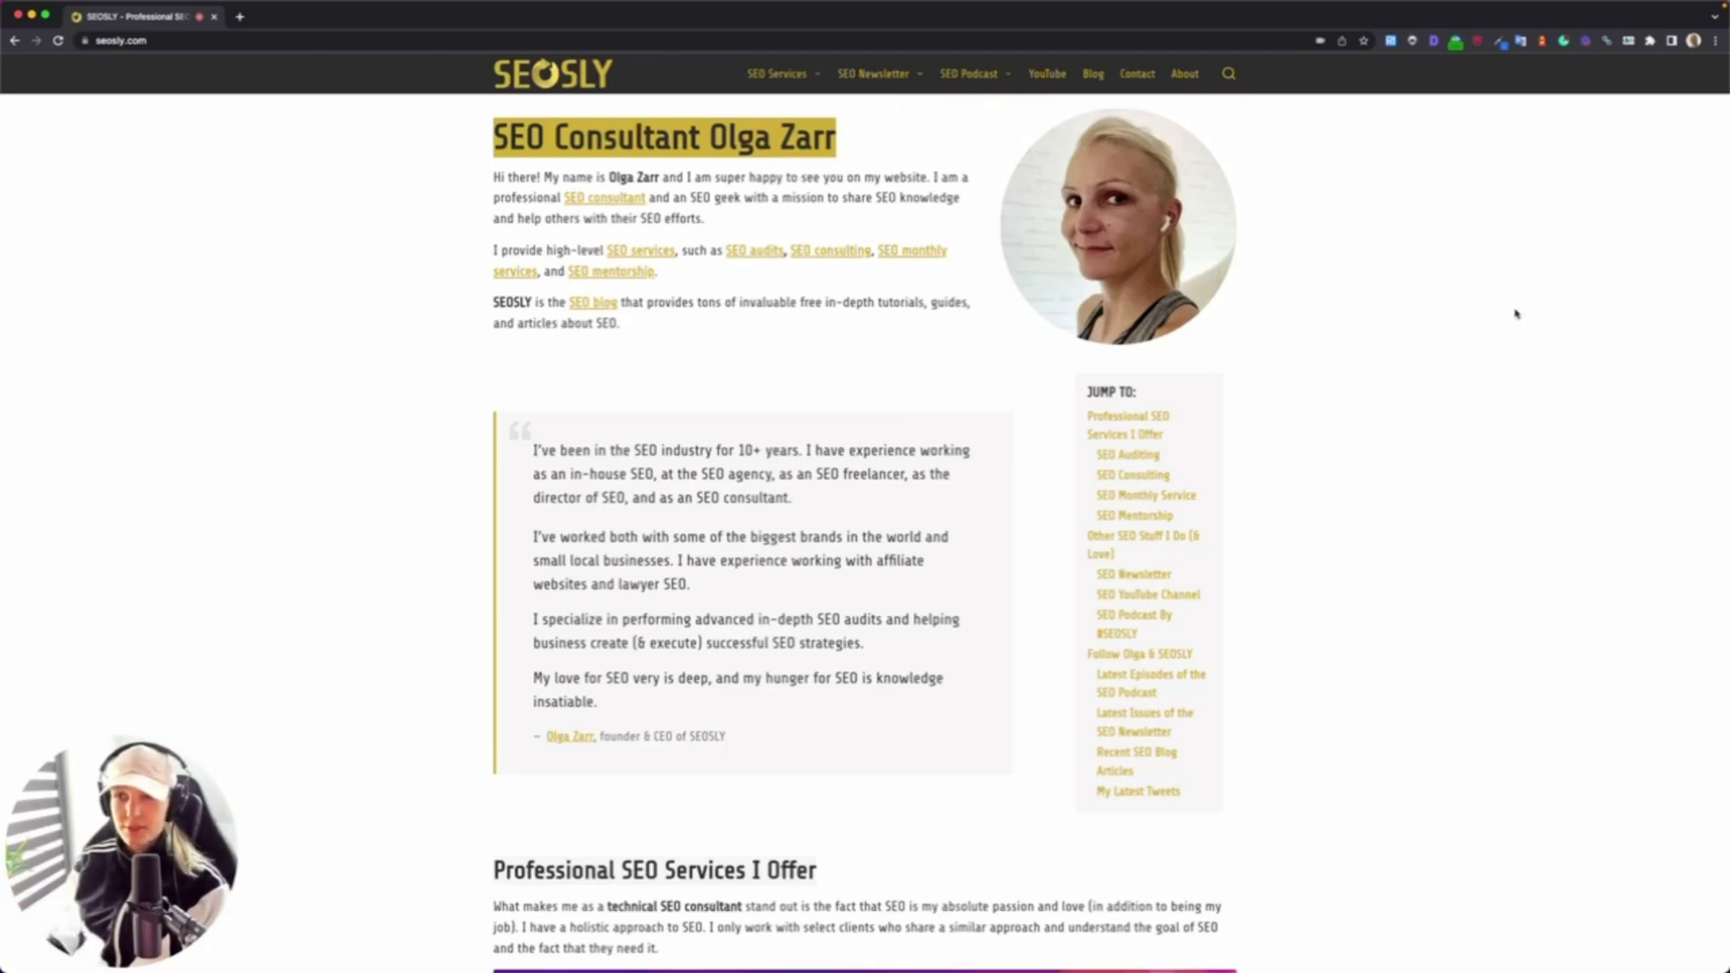
# On the seosly.com home page, open and then close the Web Developer extension menu.
pyautogui.click(1433, 40)
pyautogui.click(1412, 40)
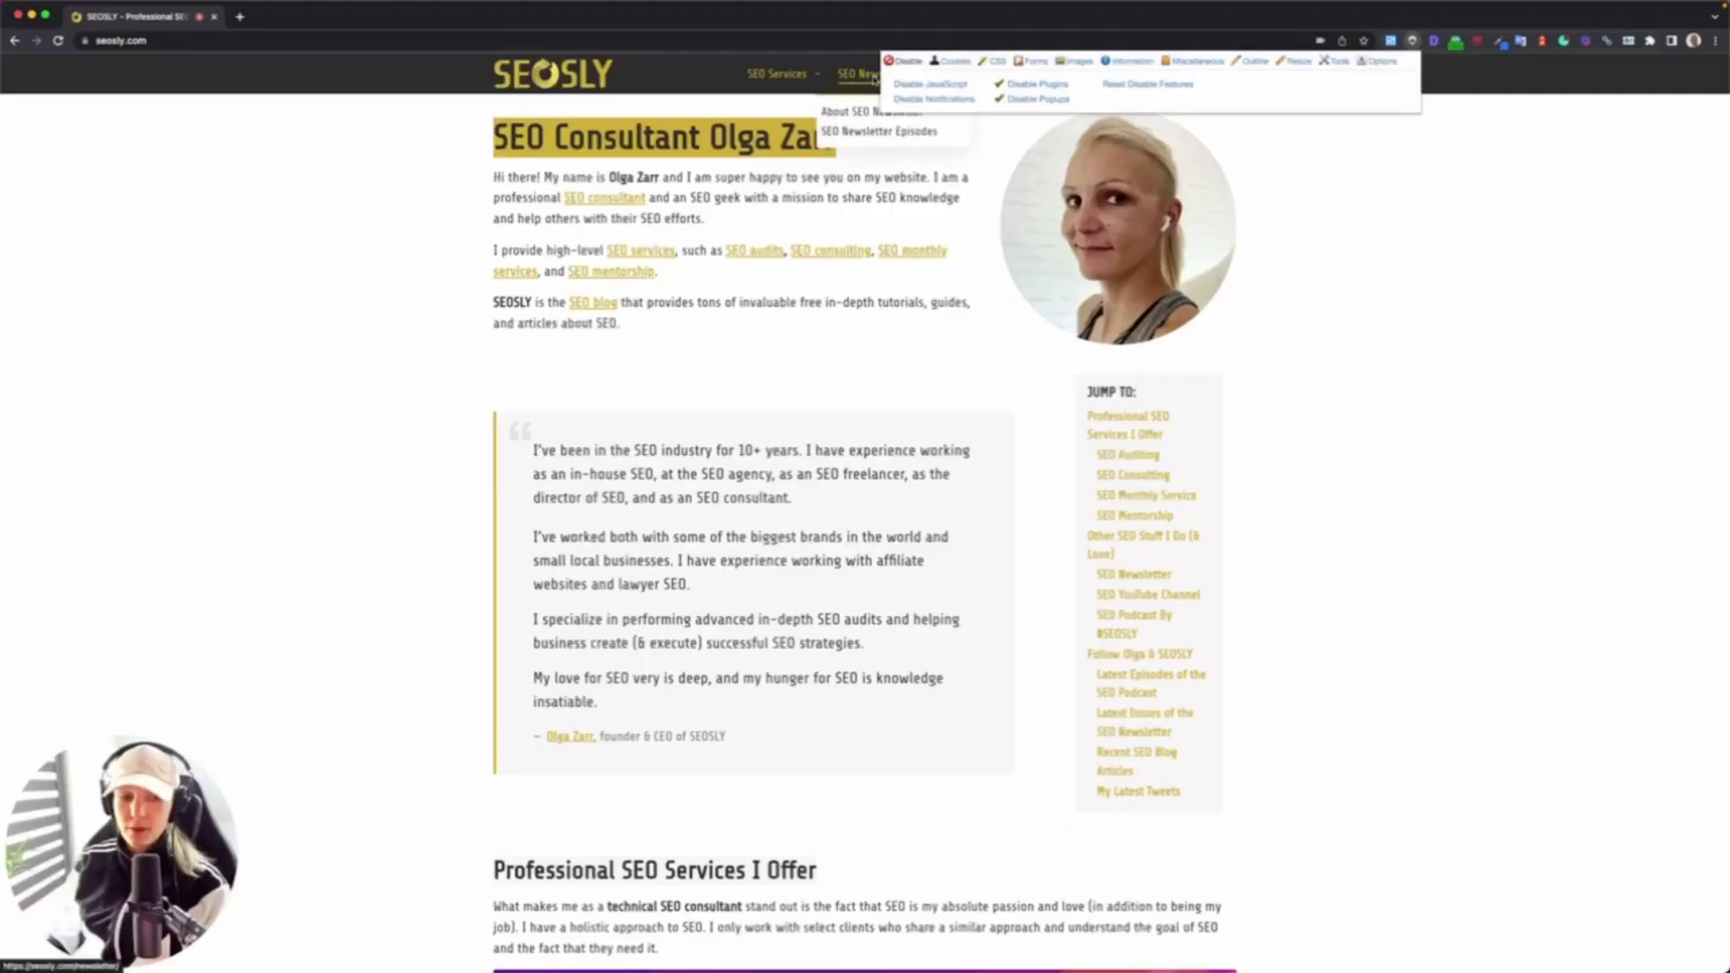
pyautogui.click(1322, 216)
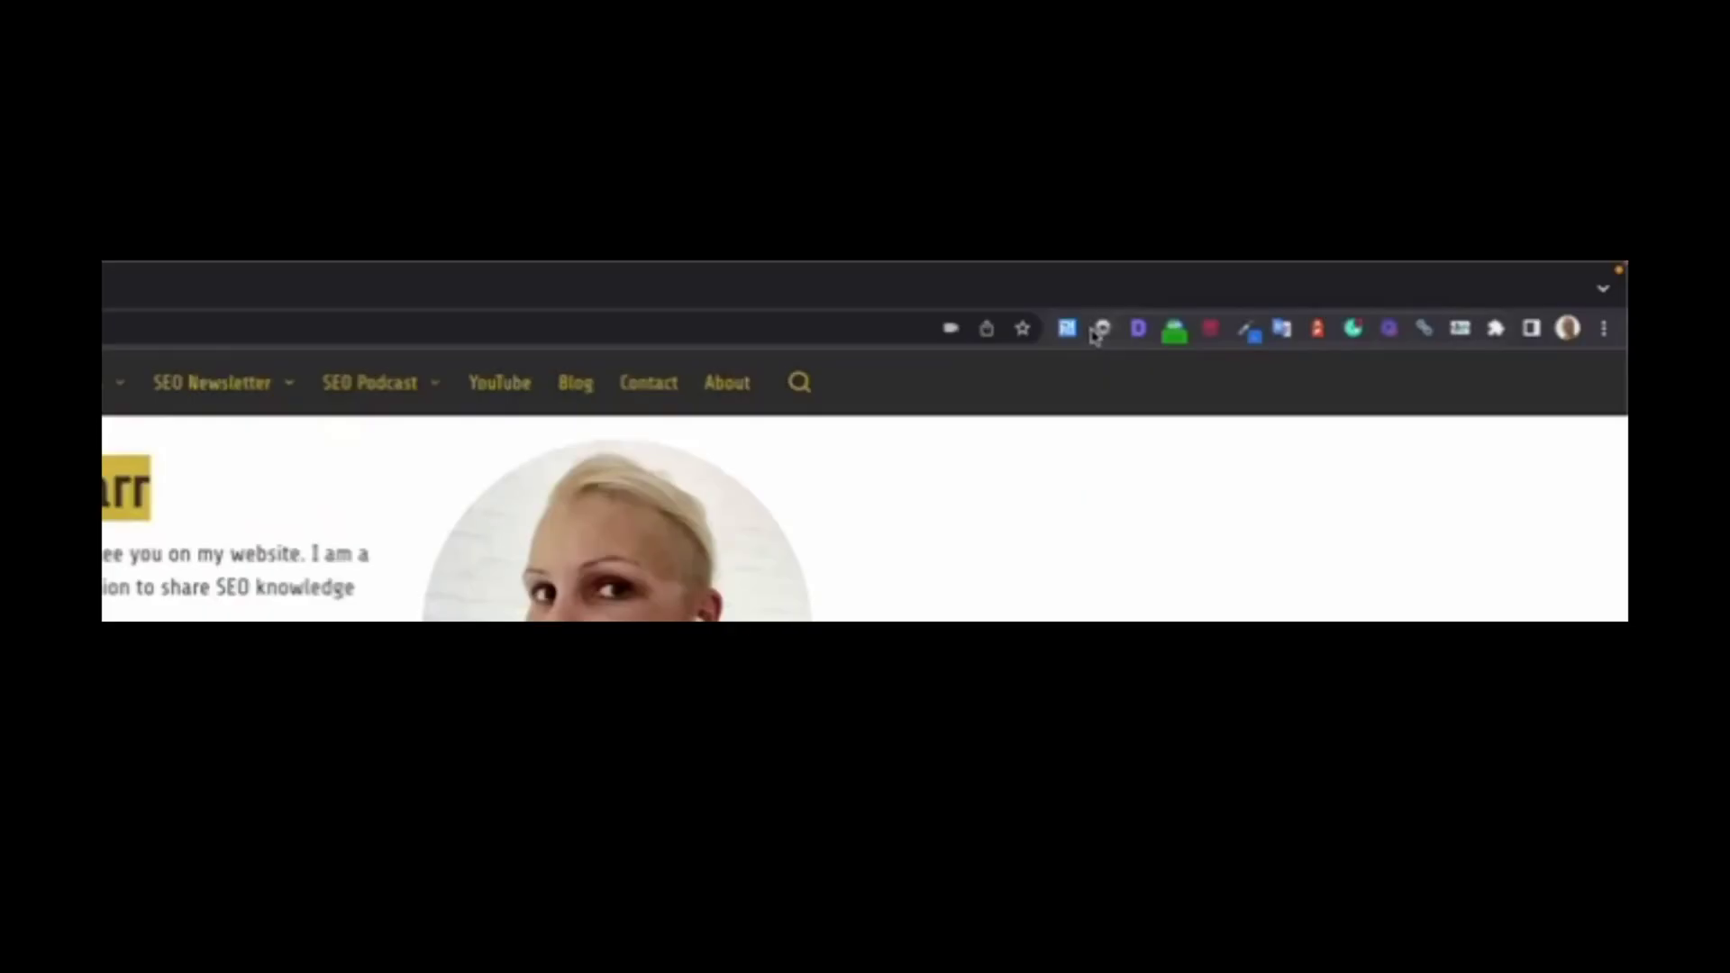
# Generate the 16-heading seosly.com Document Outline, highlight its H1/H2 headings, then return to seosly.com.
pyautogui.click(1412, 40)
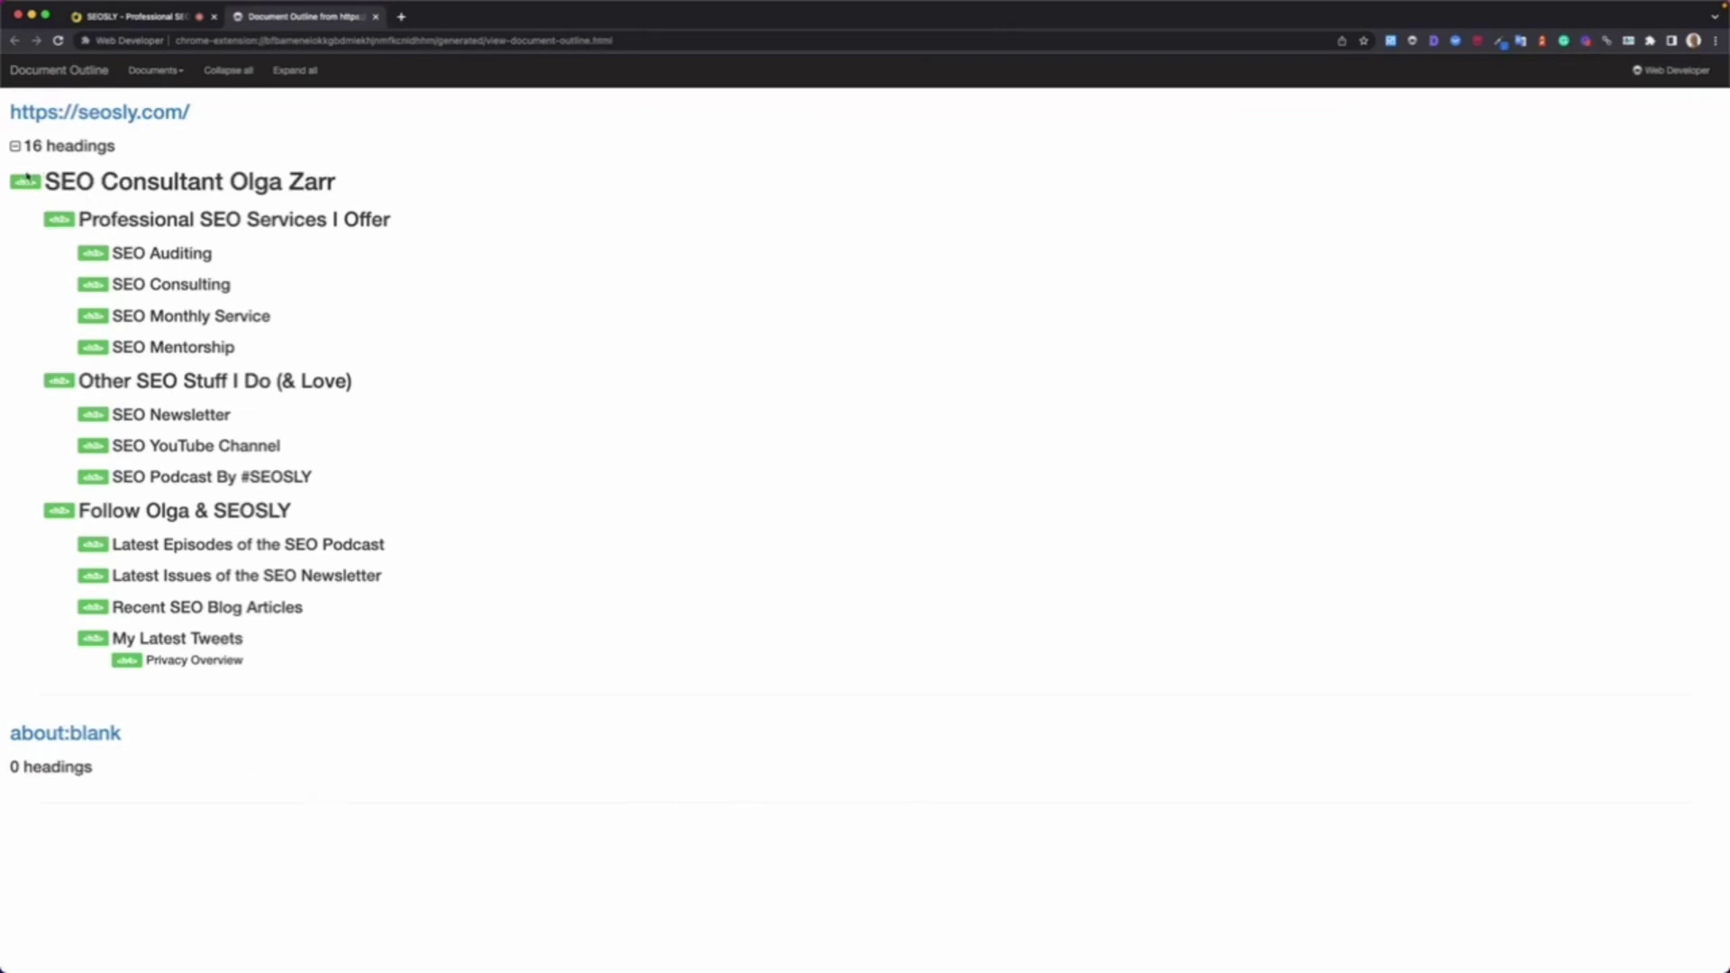
pyautogui.moveTo(27, 177); pyautogui.dragTo(386, 235)
pyautogui.click(81, 371)
pyautogui.click(15, 145)
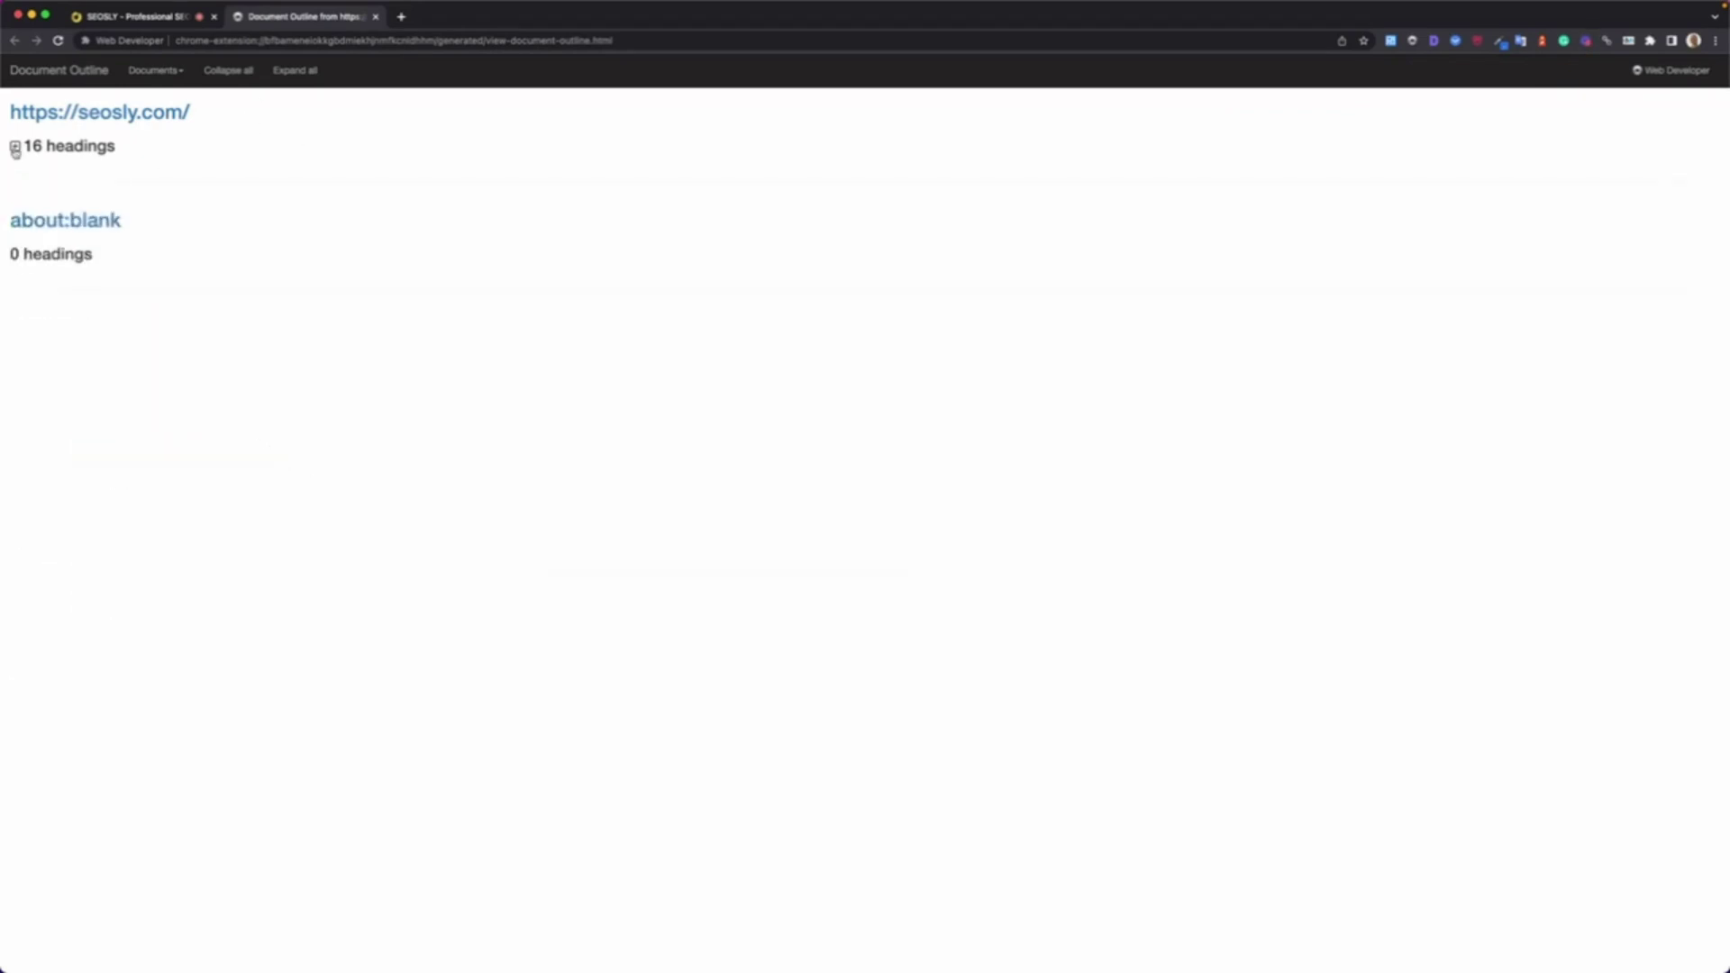
pyautogui.click(14, 145)
pyautogui.click(136, 18)
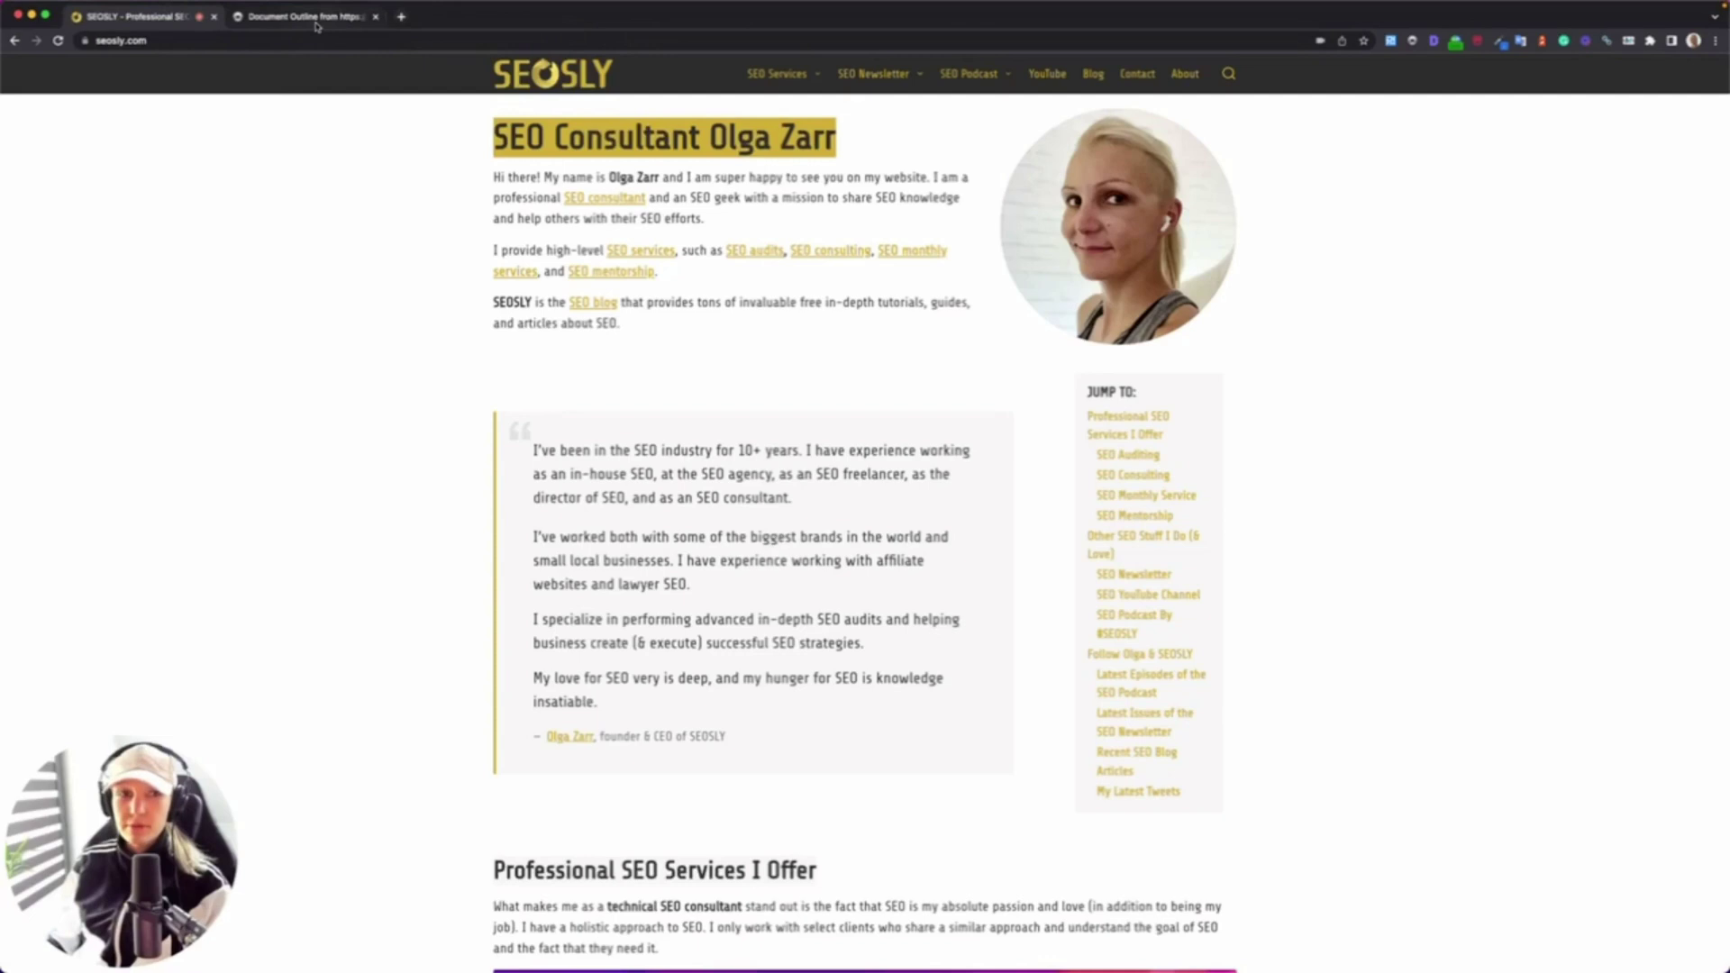
# Replace the outline tab's address with nike.com and load the Nike homepage there.
pyautogui.click(352, 20)
pyautogui.click(261, 40)
pyautogui.write('nike.com')
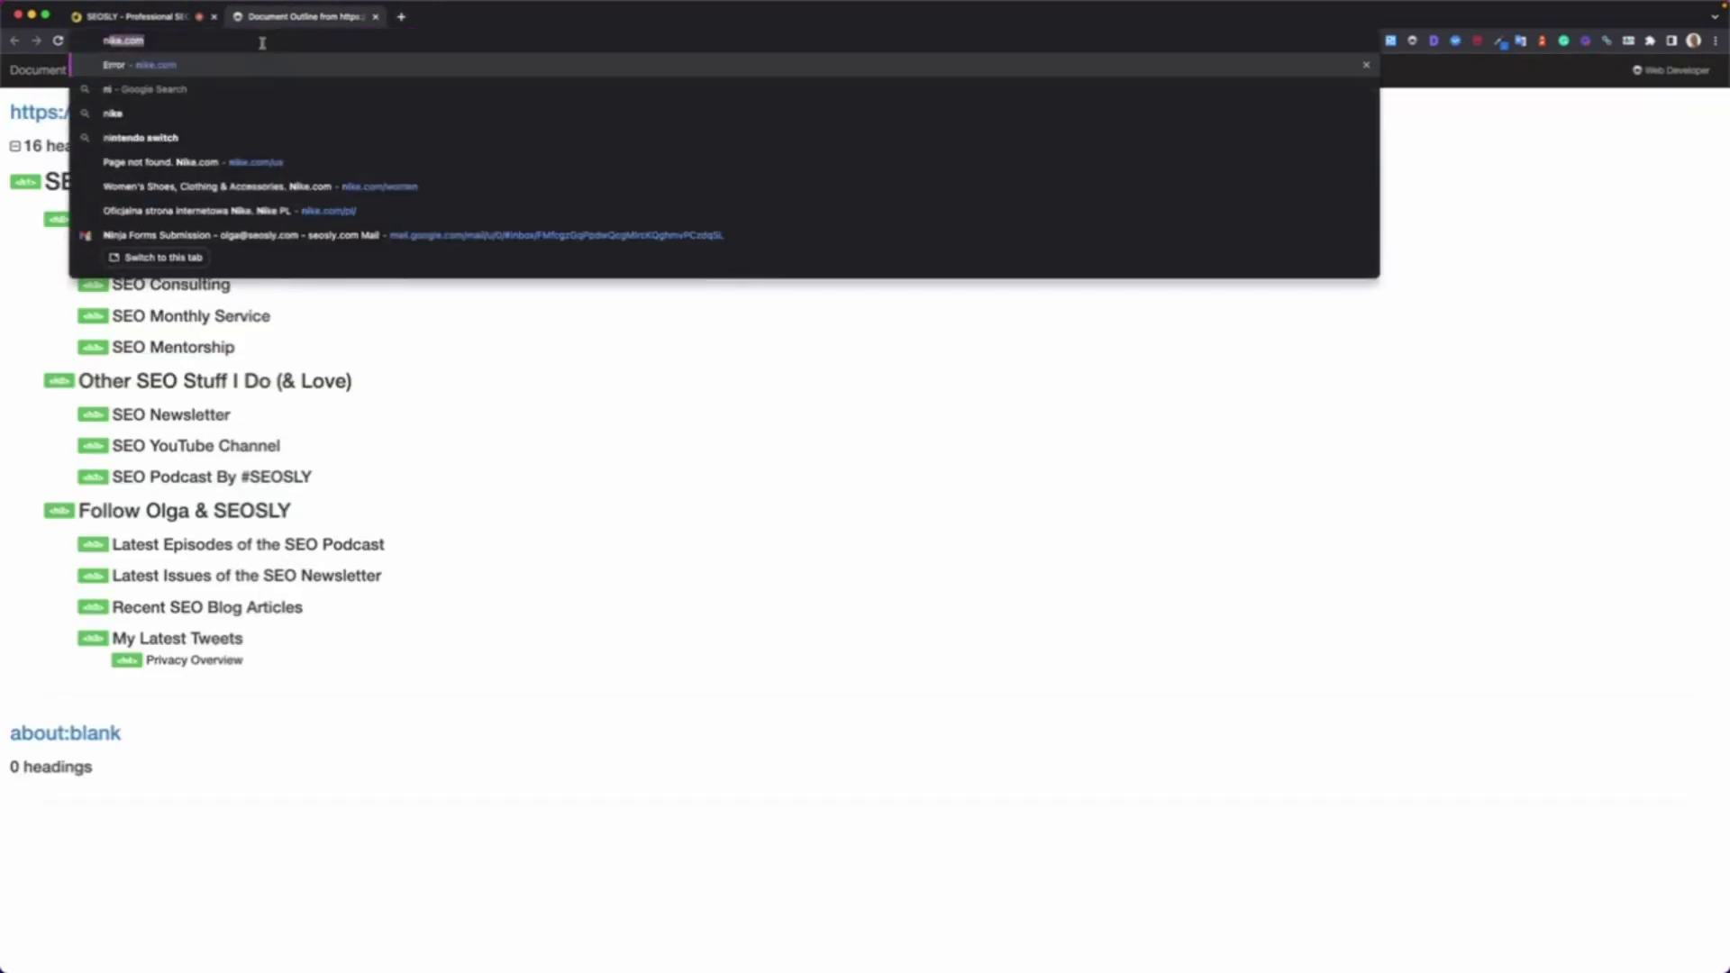
pyautogui.press('Return')
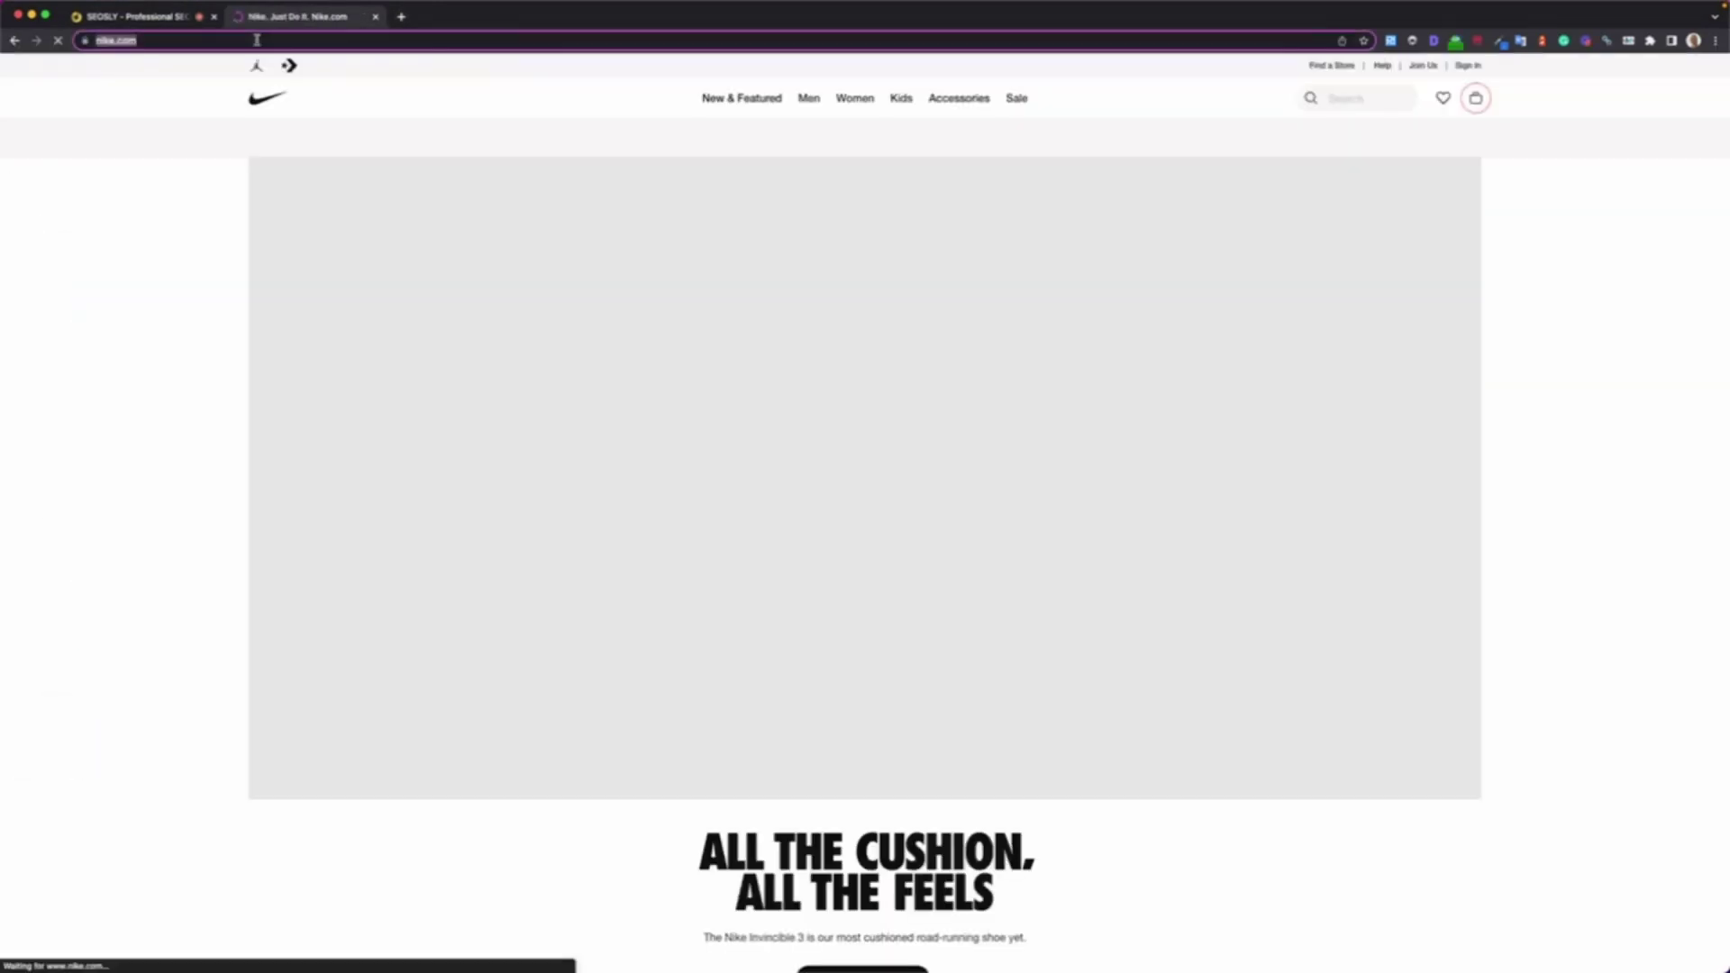
pyautogui.rightClick(256, 39)
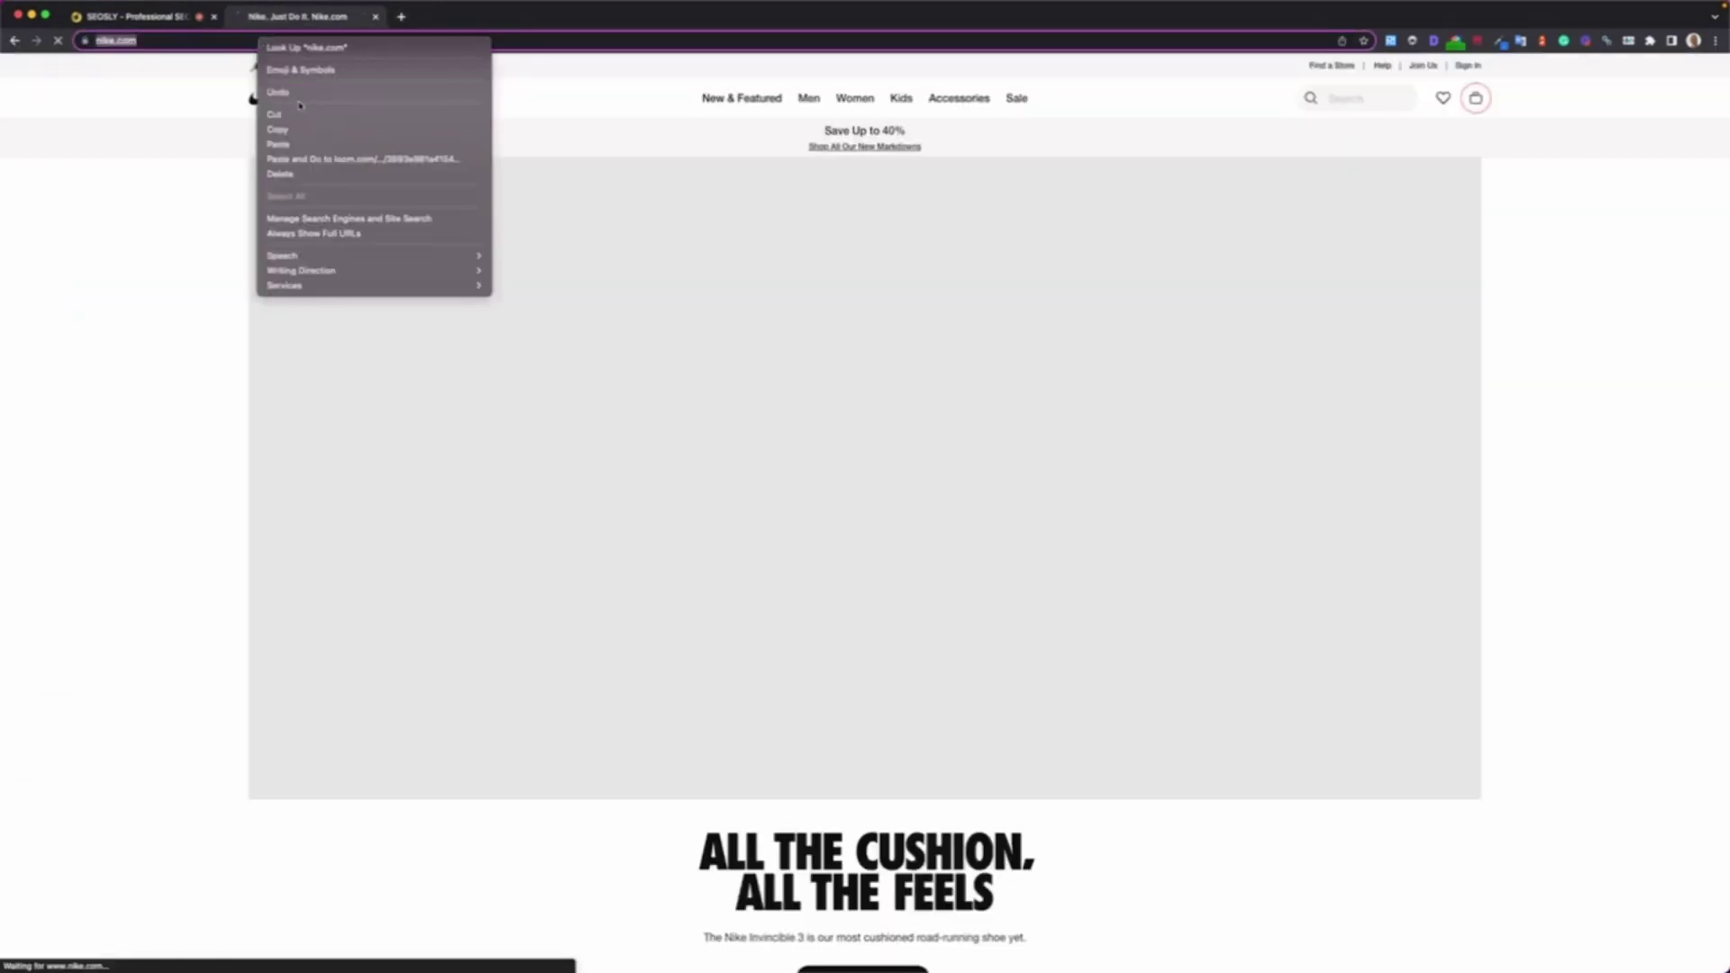
pyautogui.click(288, 123)
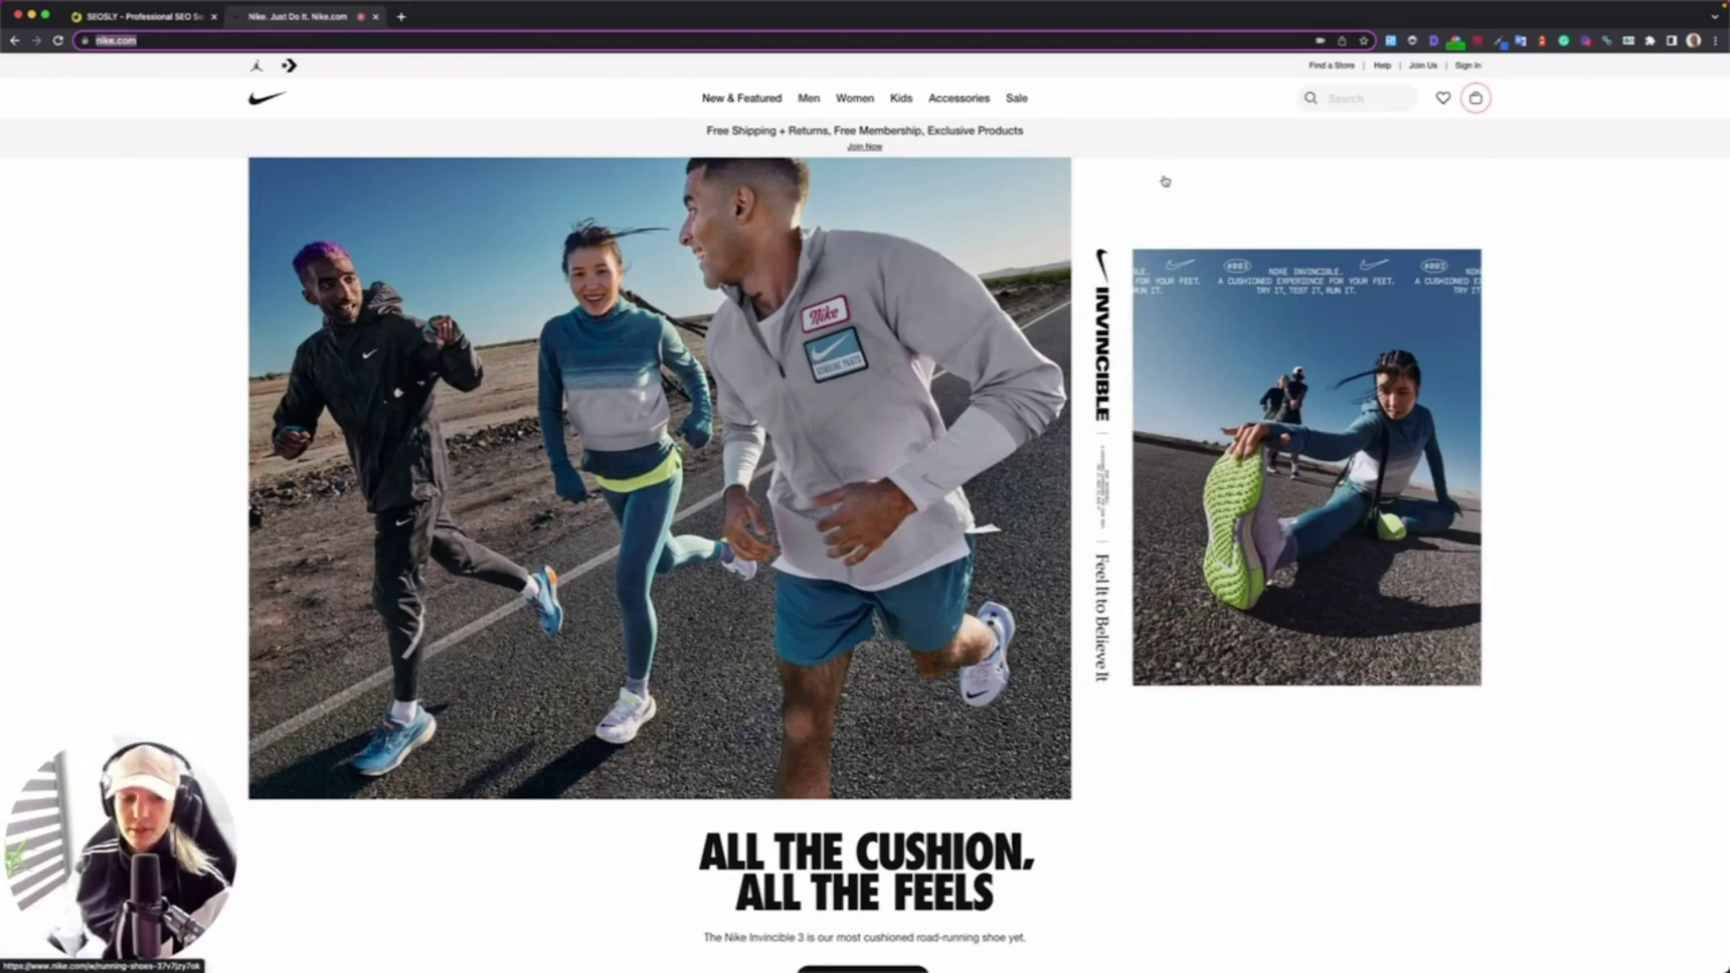
# Open Web Developer on the Nike homepage to create its 73-heading document outline.
pyautogui.click(1412, 41)
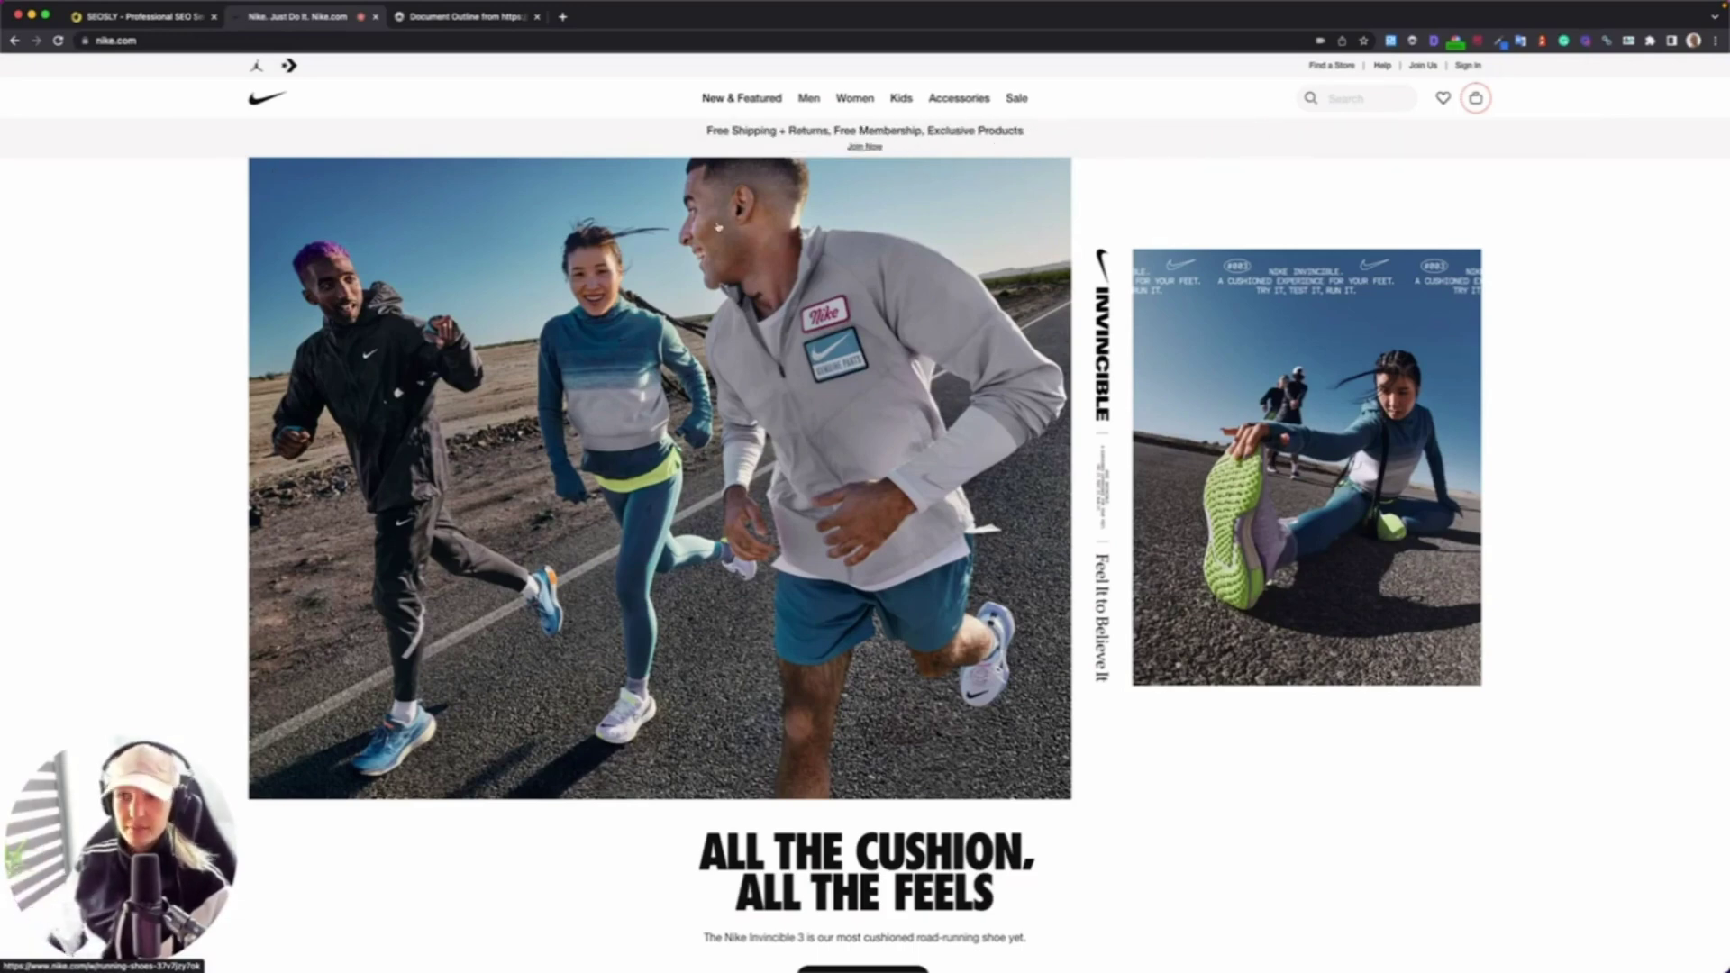
# Review the seosly.com heading list in Detailed SEO's Headings view.
pyautogui.click(175, 18)
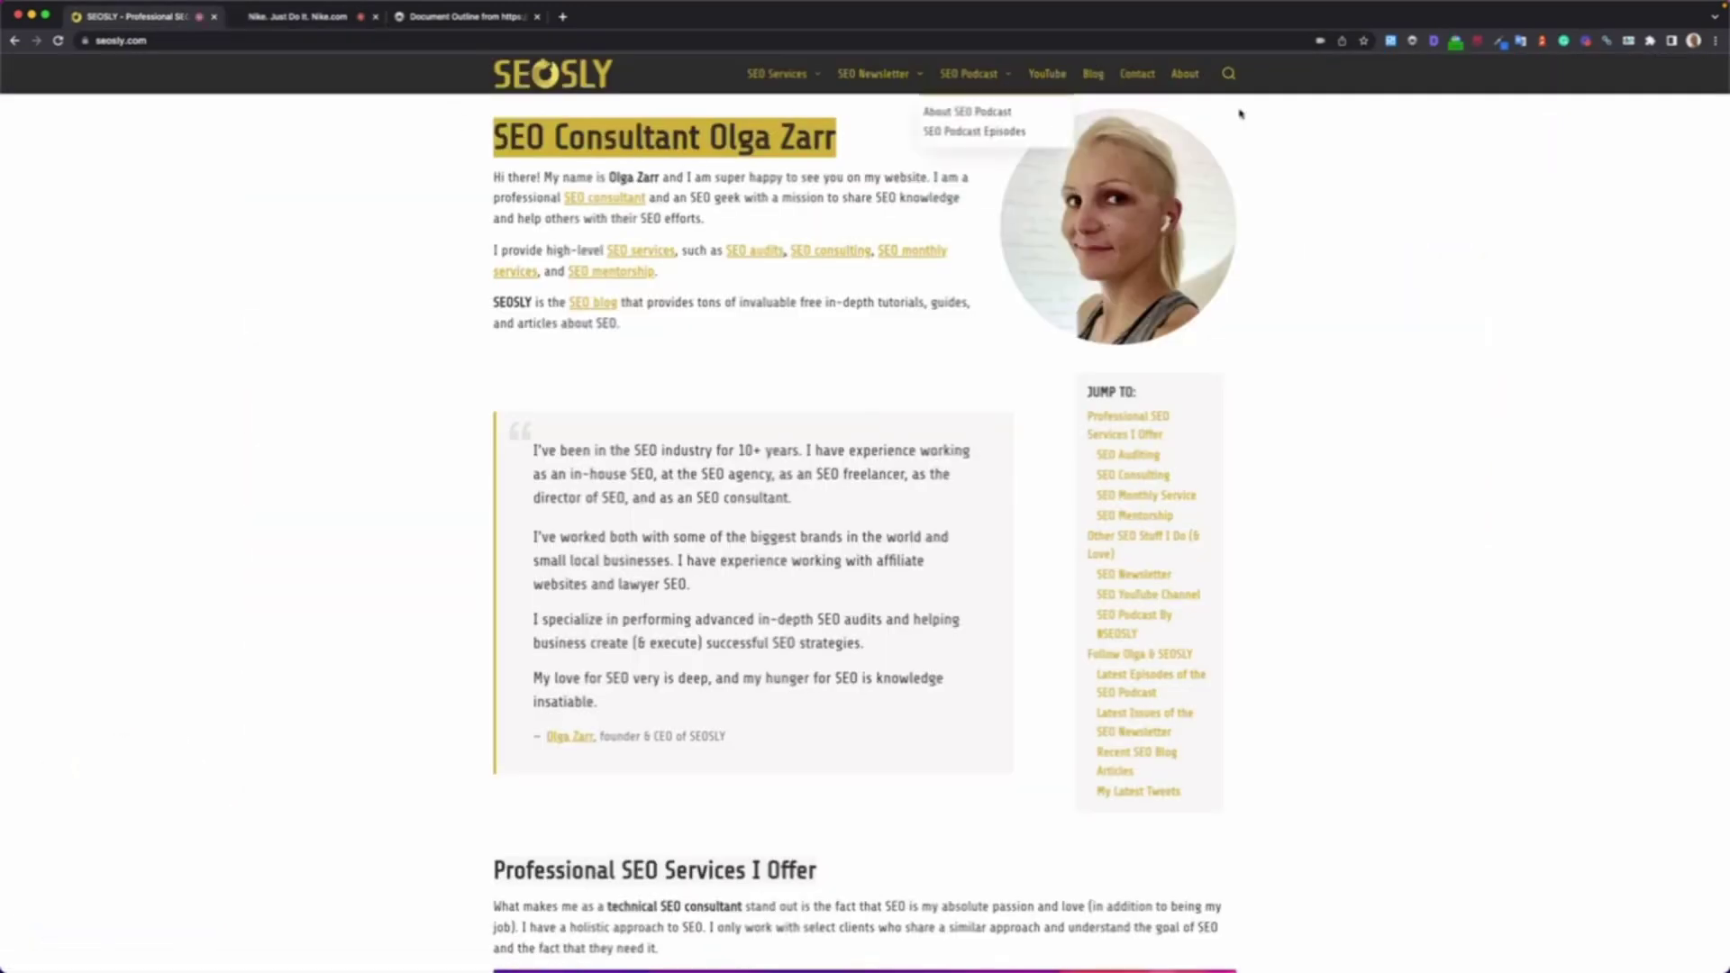
pyautogui.click(1434, 43)
pyautogui.click(1103, 84)
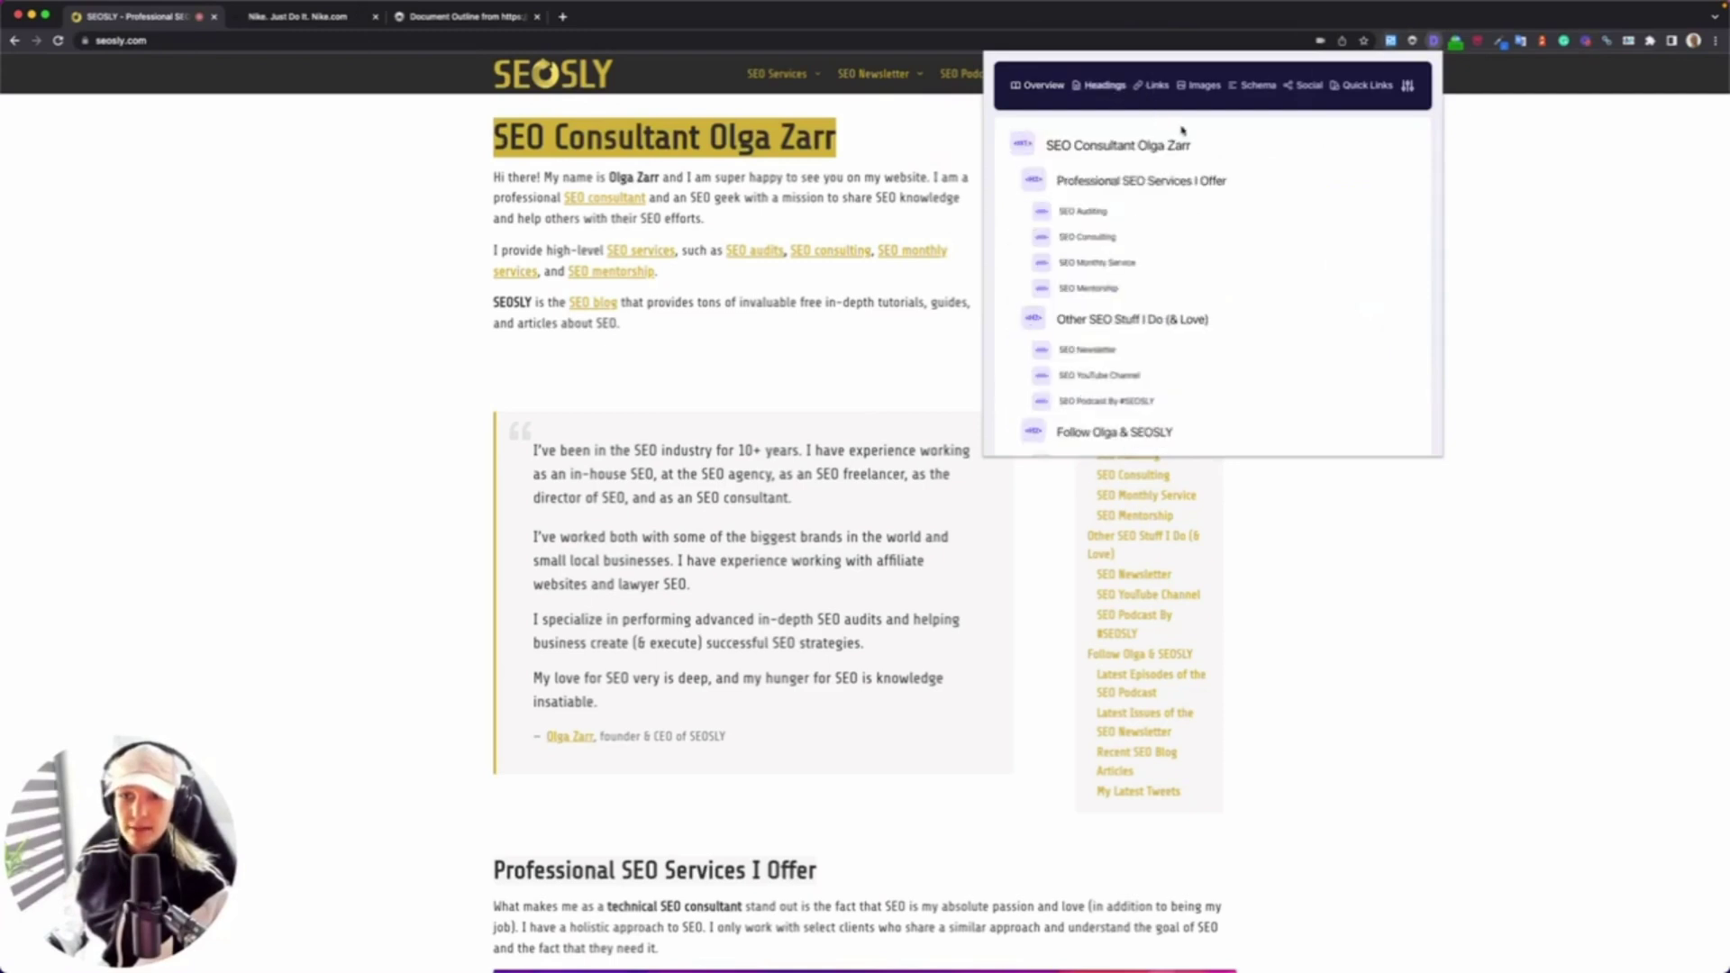
pyautogui.scroll(-5, 1183, 144)
pyautogui.scroll(5, 1090, 181)
pyautogui.scroll(-3, 1117, 221)
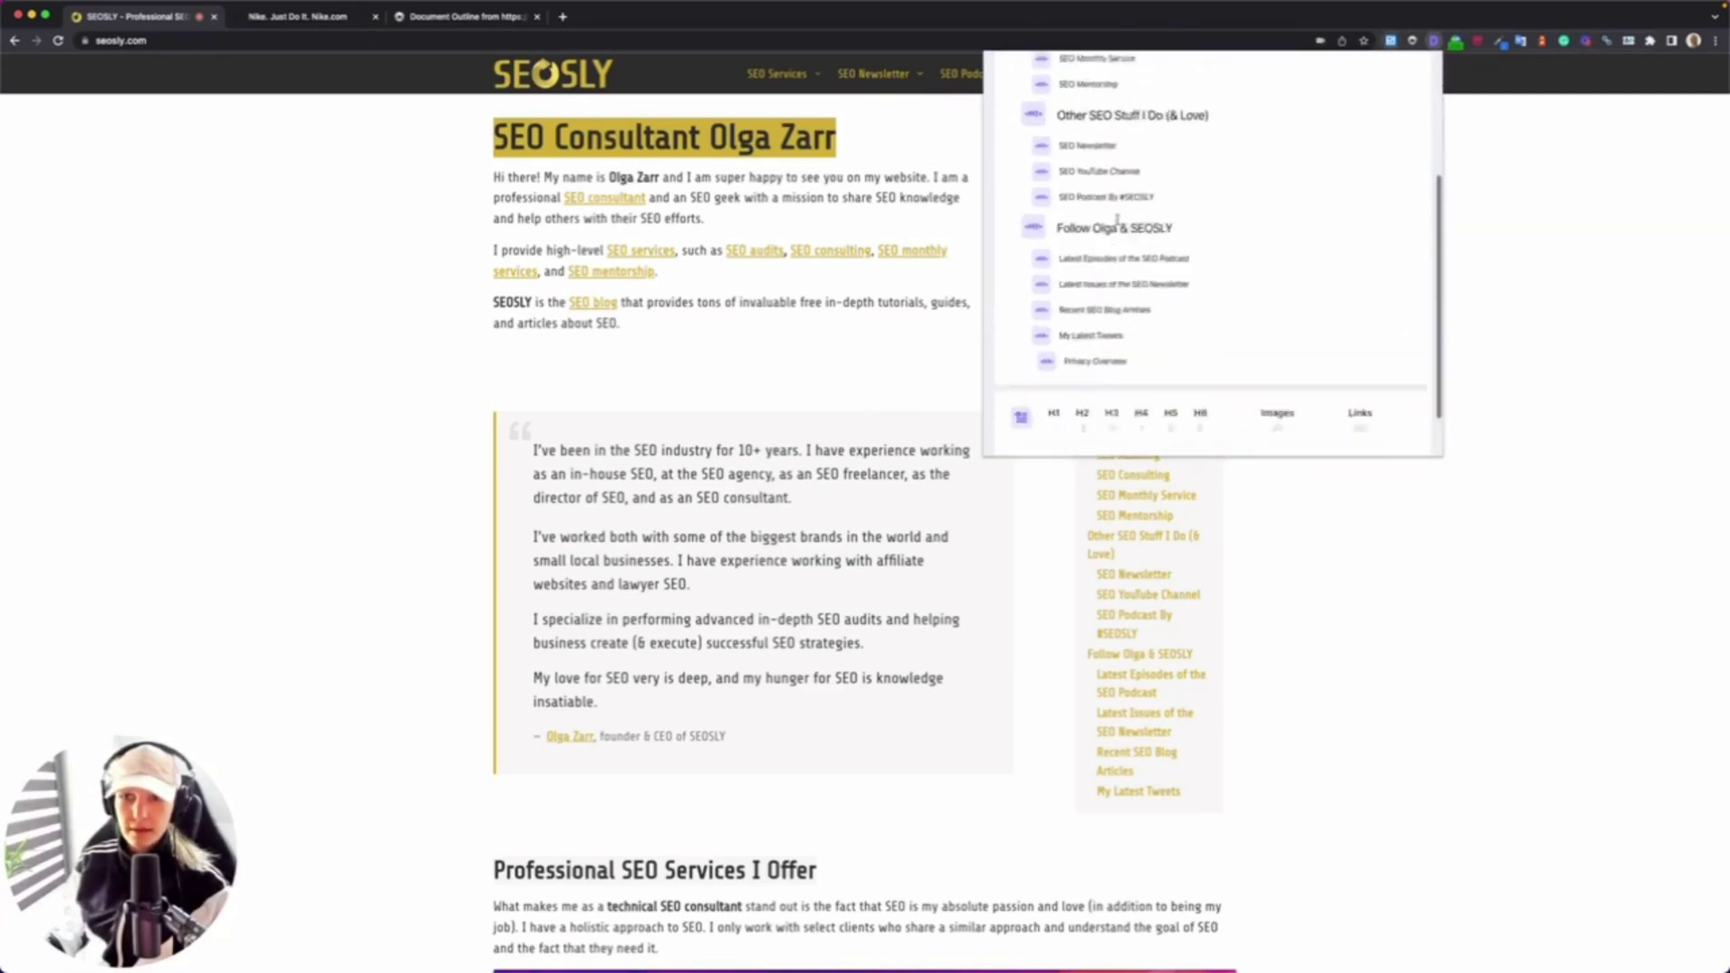
pyautogui.scroll(-2, 1117, 221)
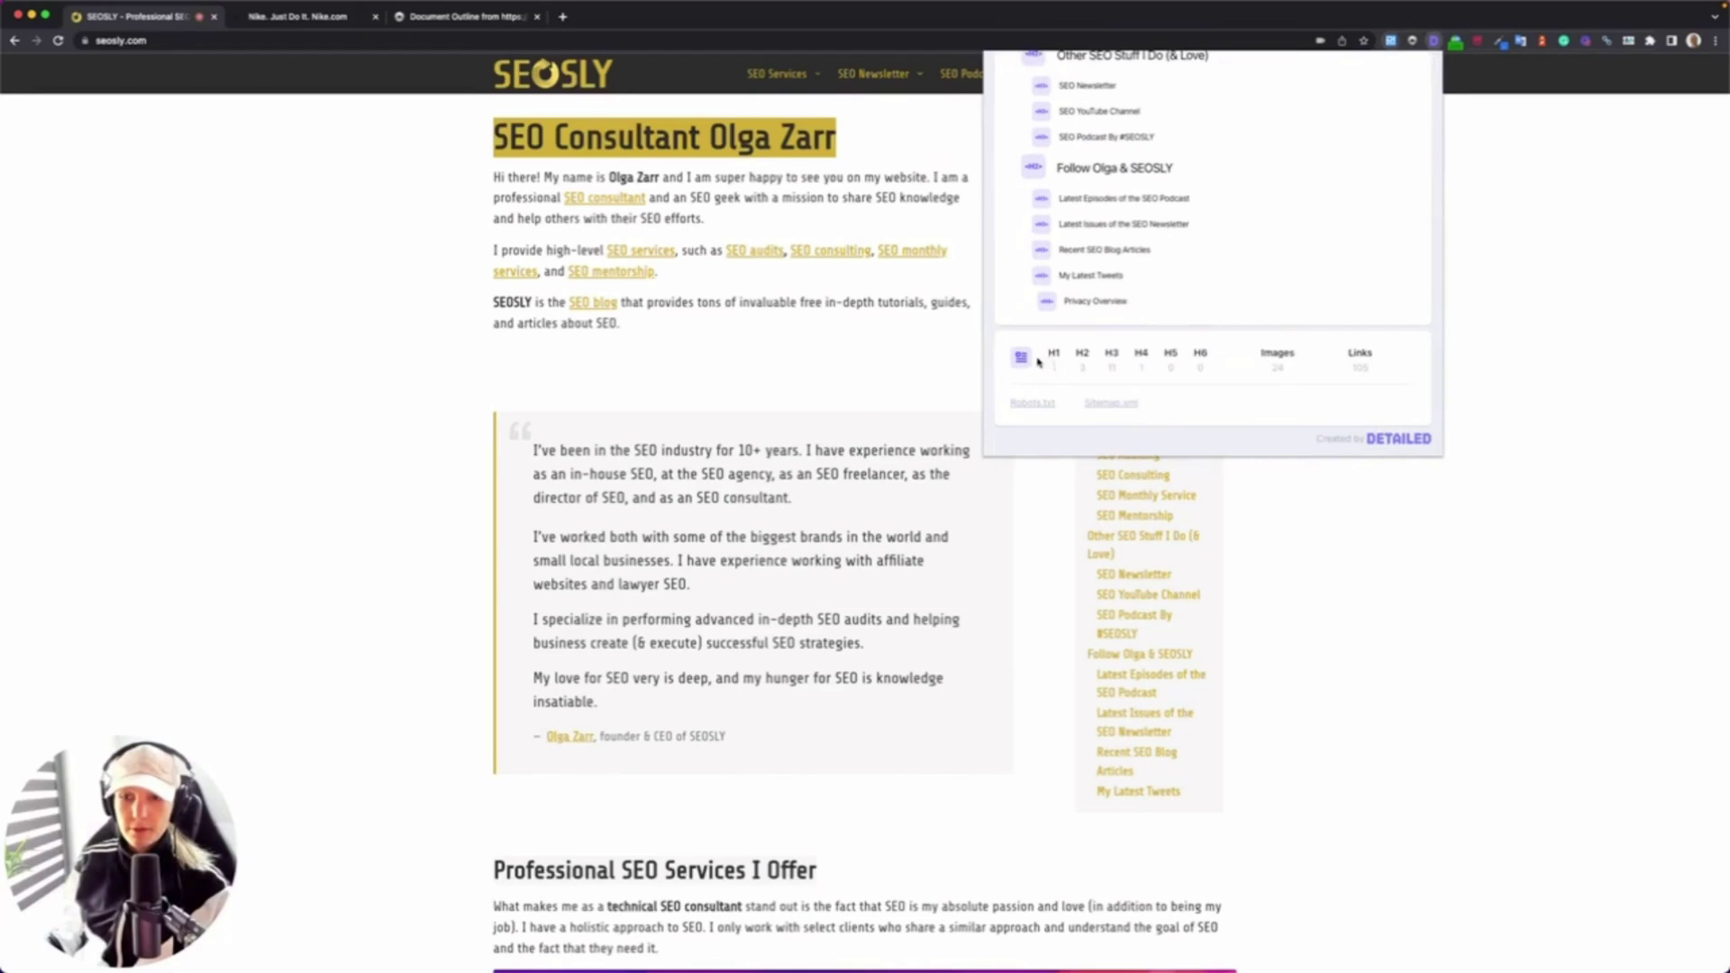
pyautogui.scroll(5, 1307, 296)
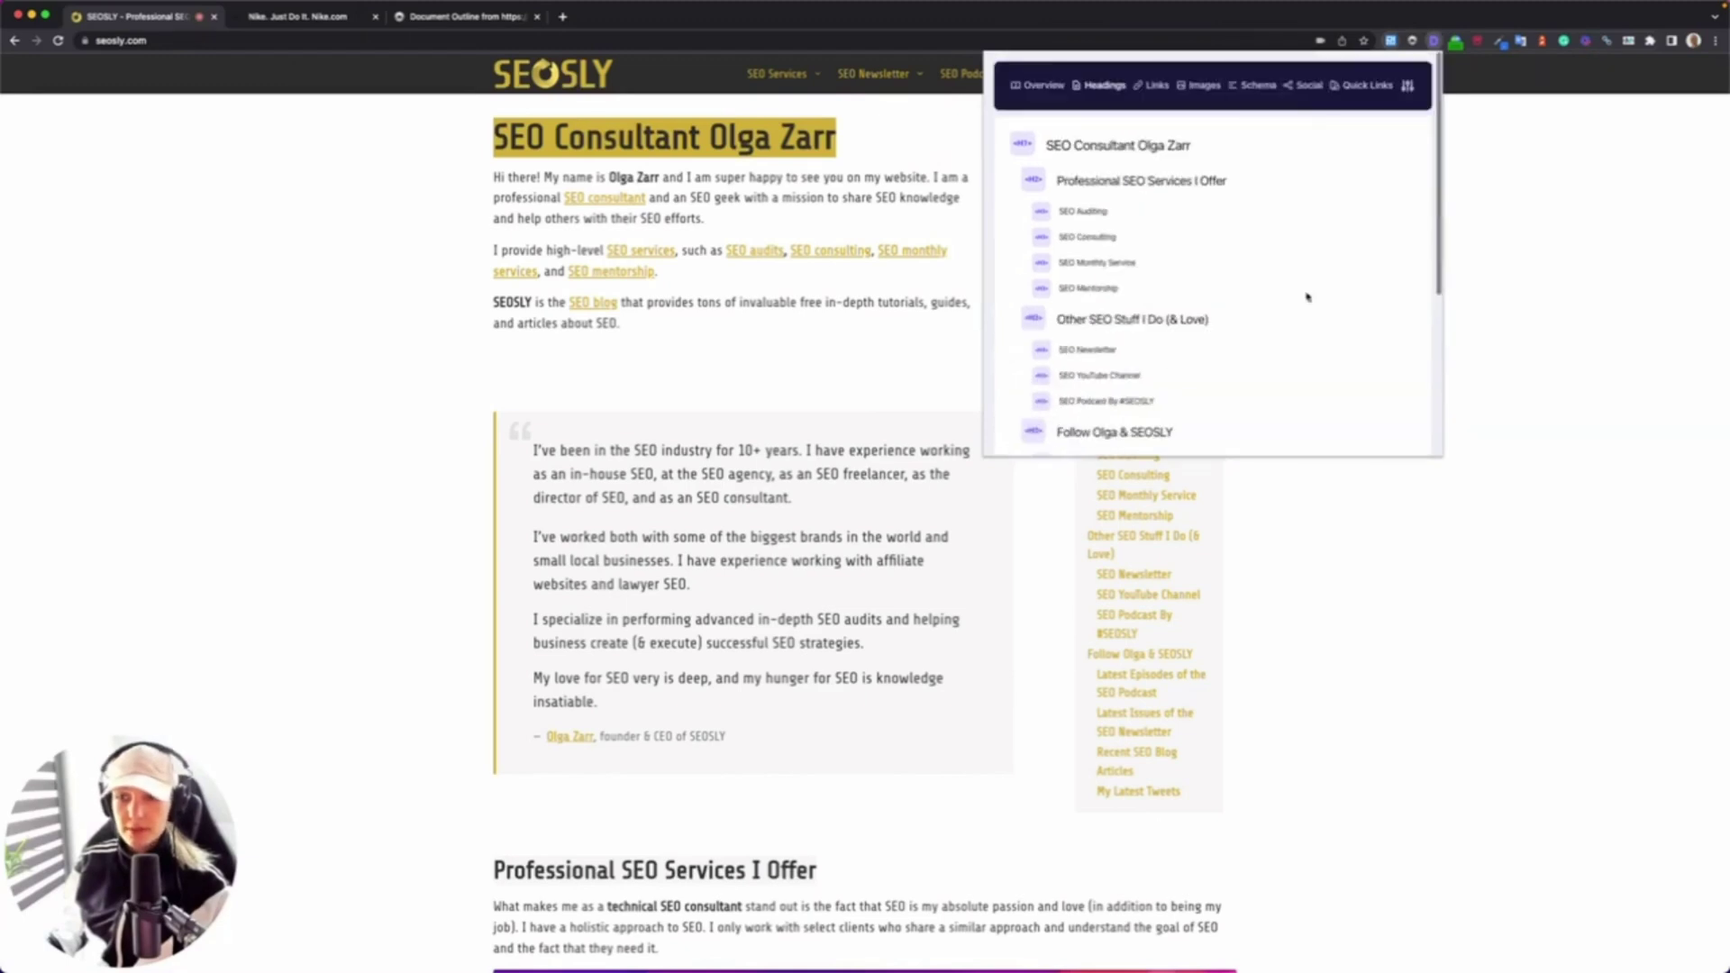
# Show the nike.com heading list in Detailed SEO's Headings view.
pyautogui.hotkey('ctrl', 'Tab')
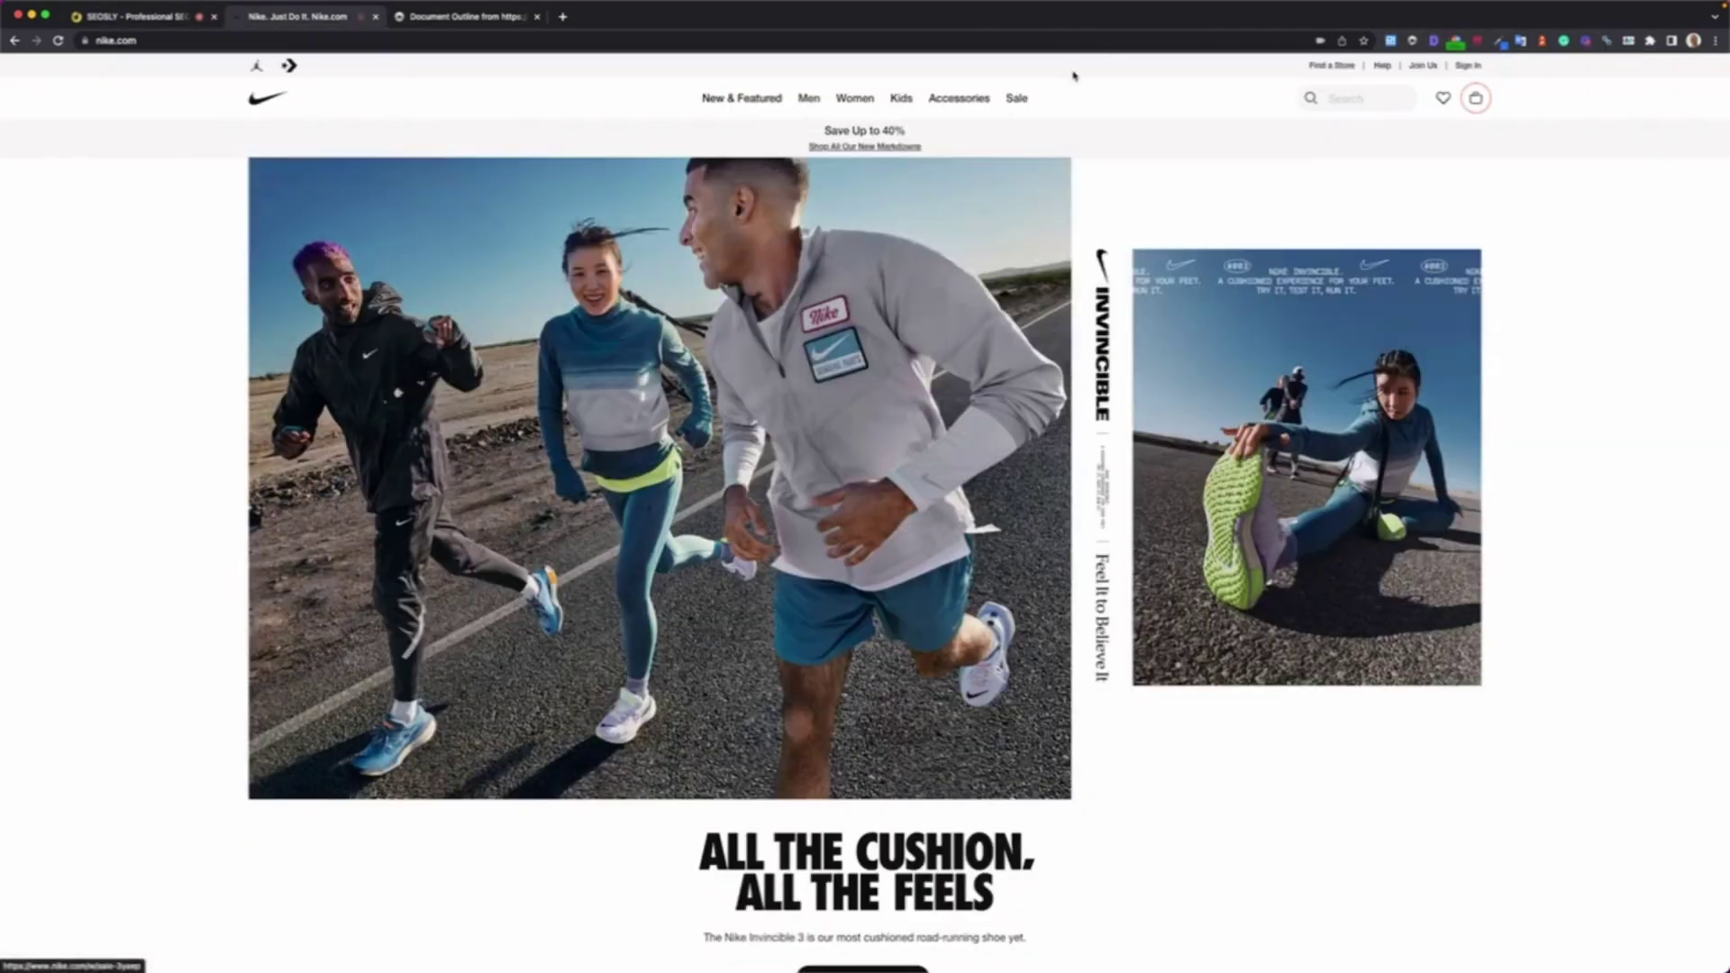
pyautogui.click(1432, 41)
pyautogui.click(1101, 83)
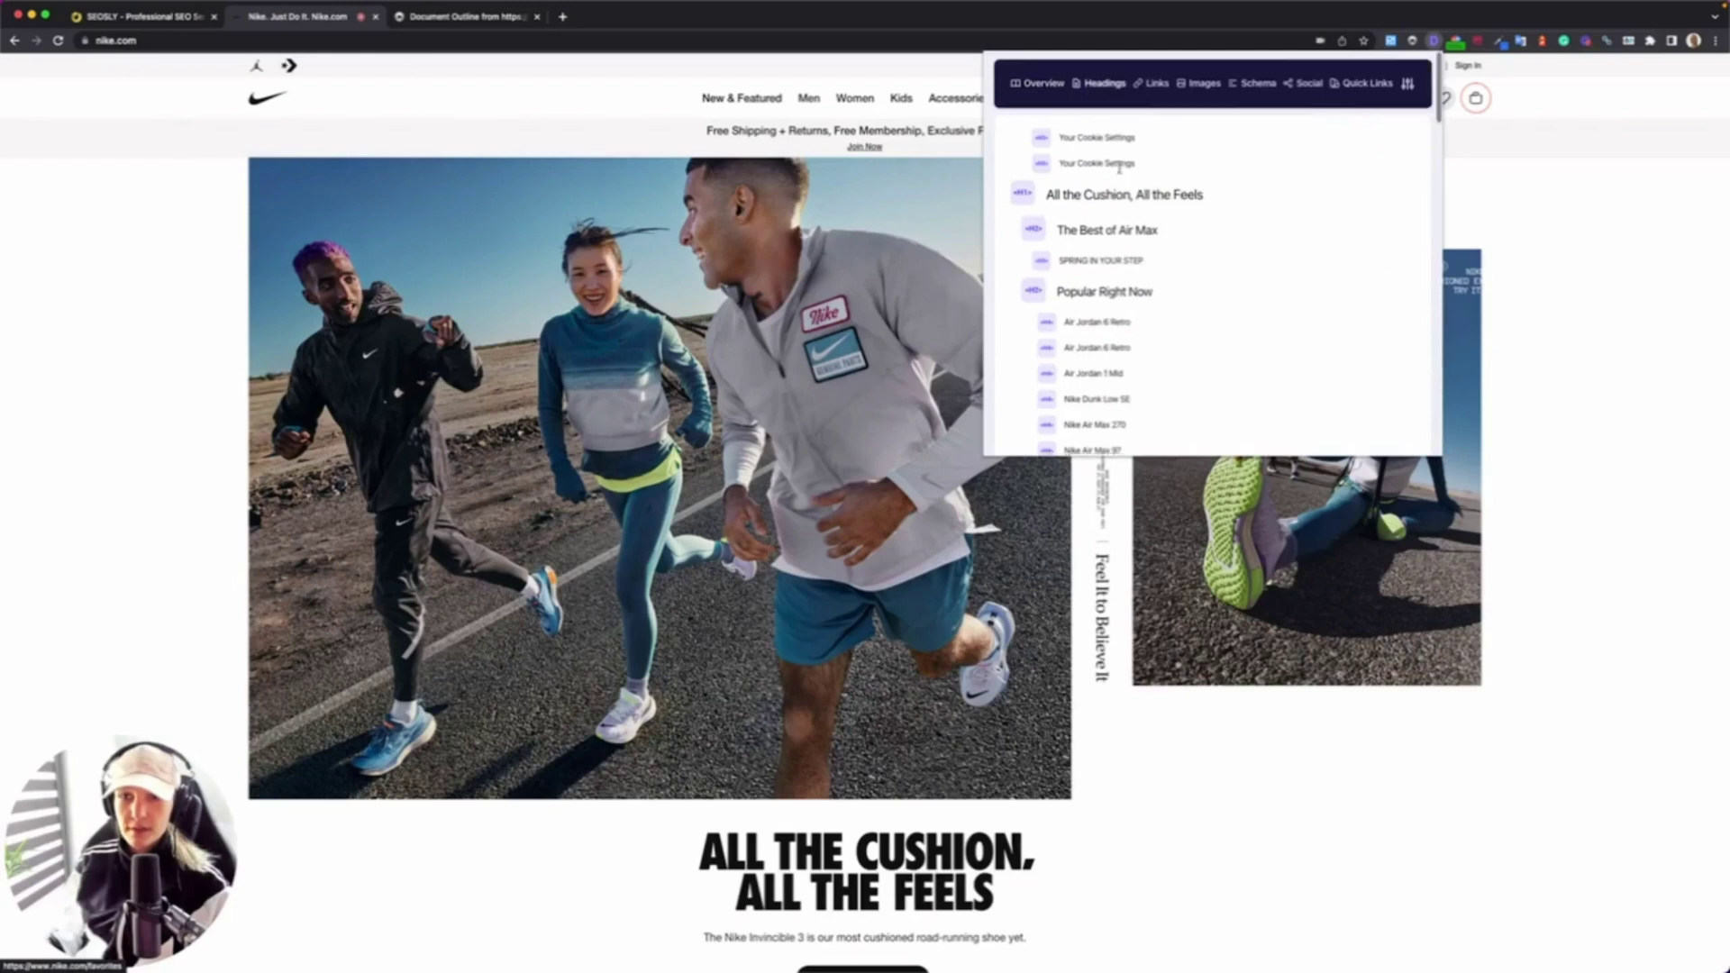
pyautogui.scroll(-10, 1119, 168)
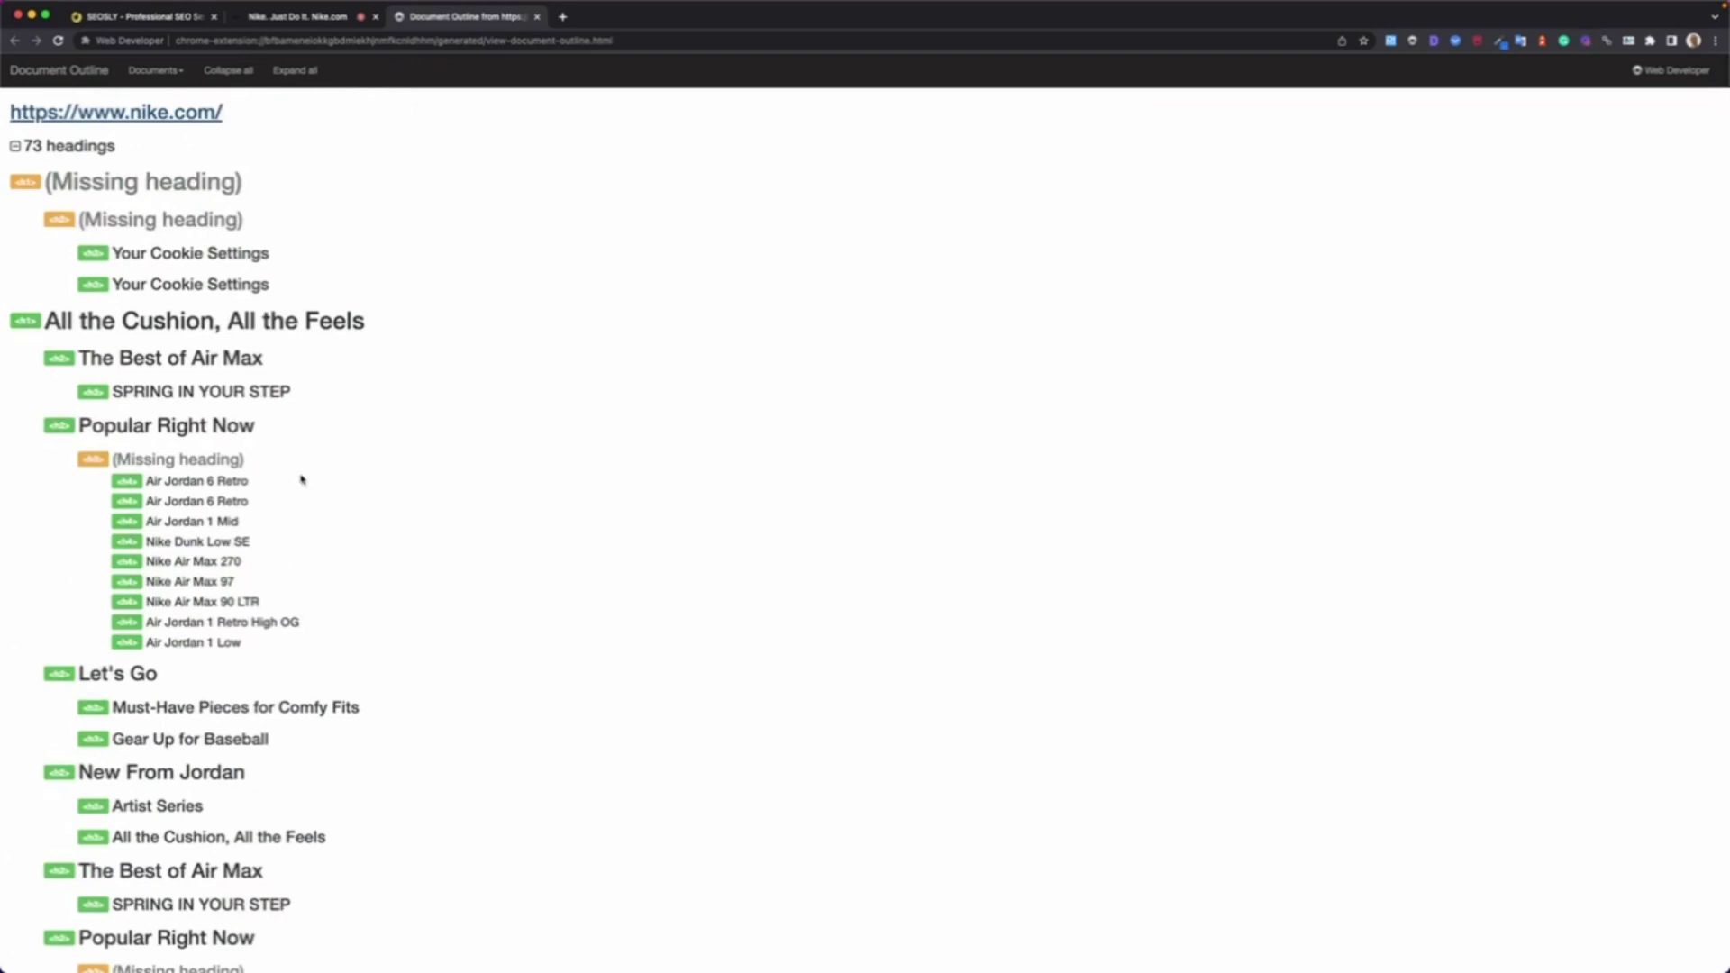
# Scroll the nike.com outline to the Nike Membership headings, then go back to seosly.com.
pyautogui.scroll(-20, 302, 480)
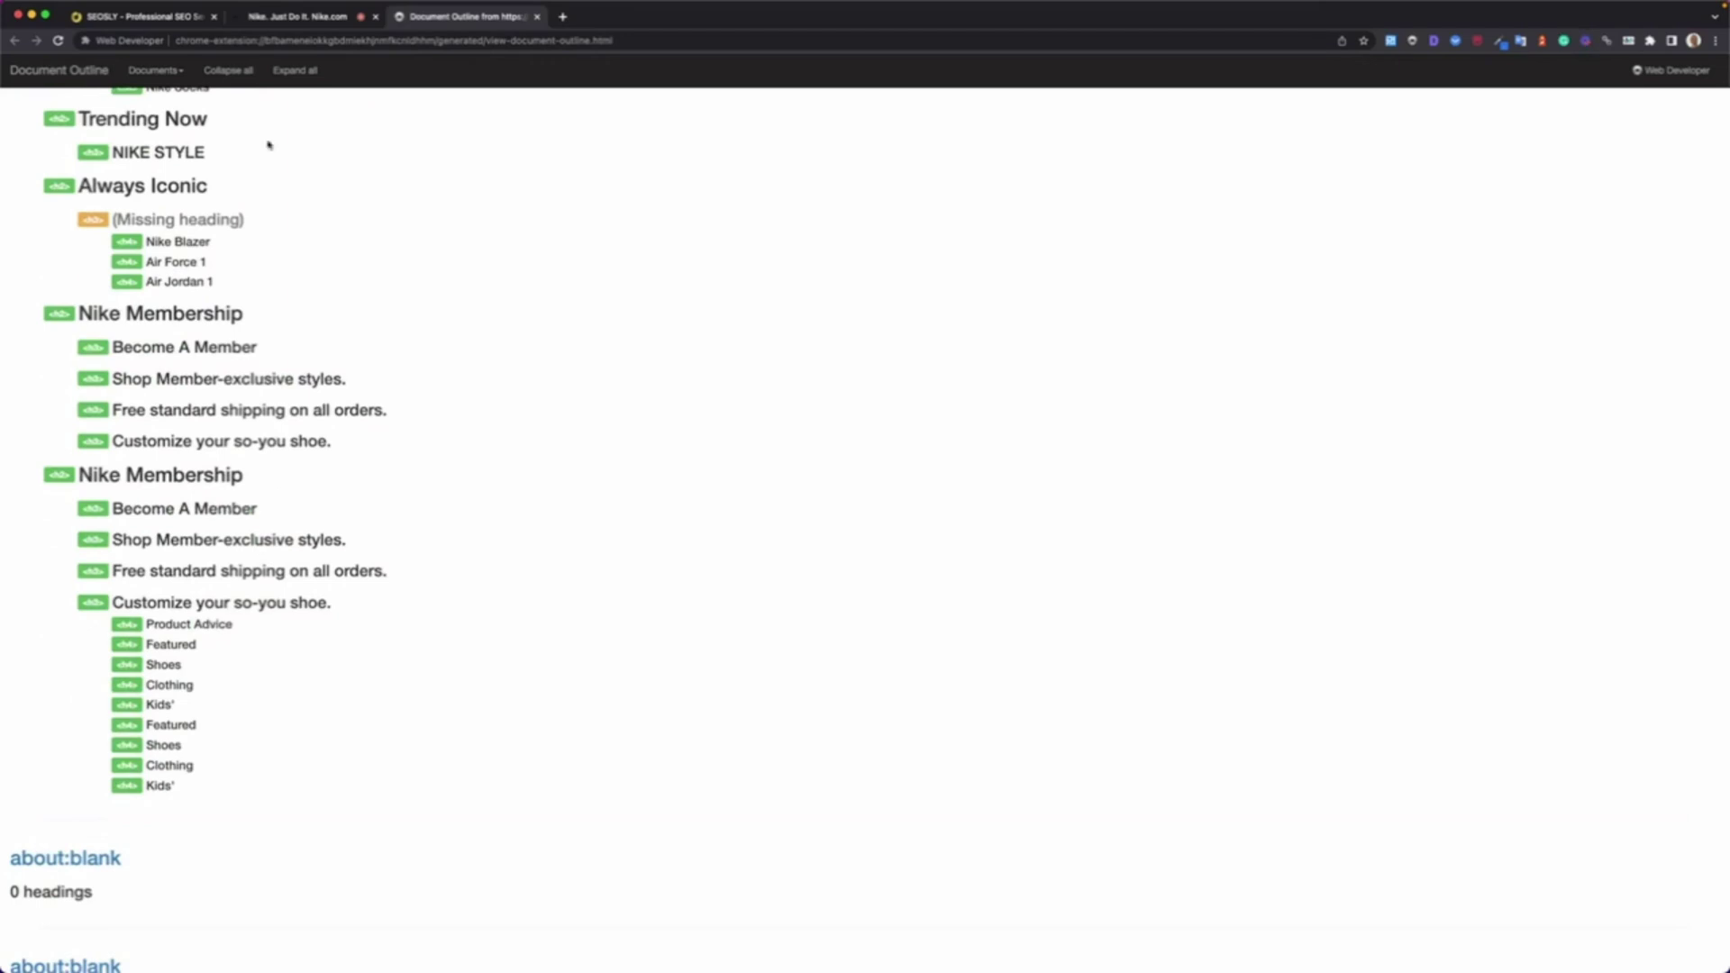
pyautogui.click(167, 18)
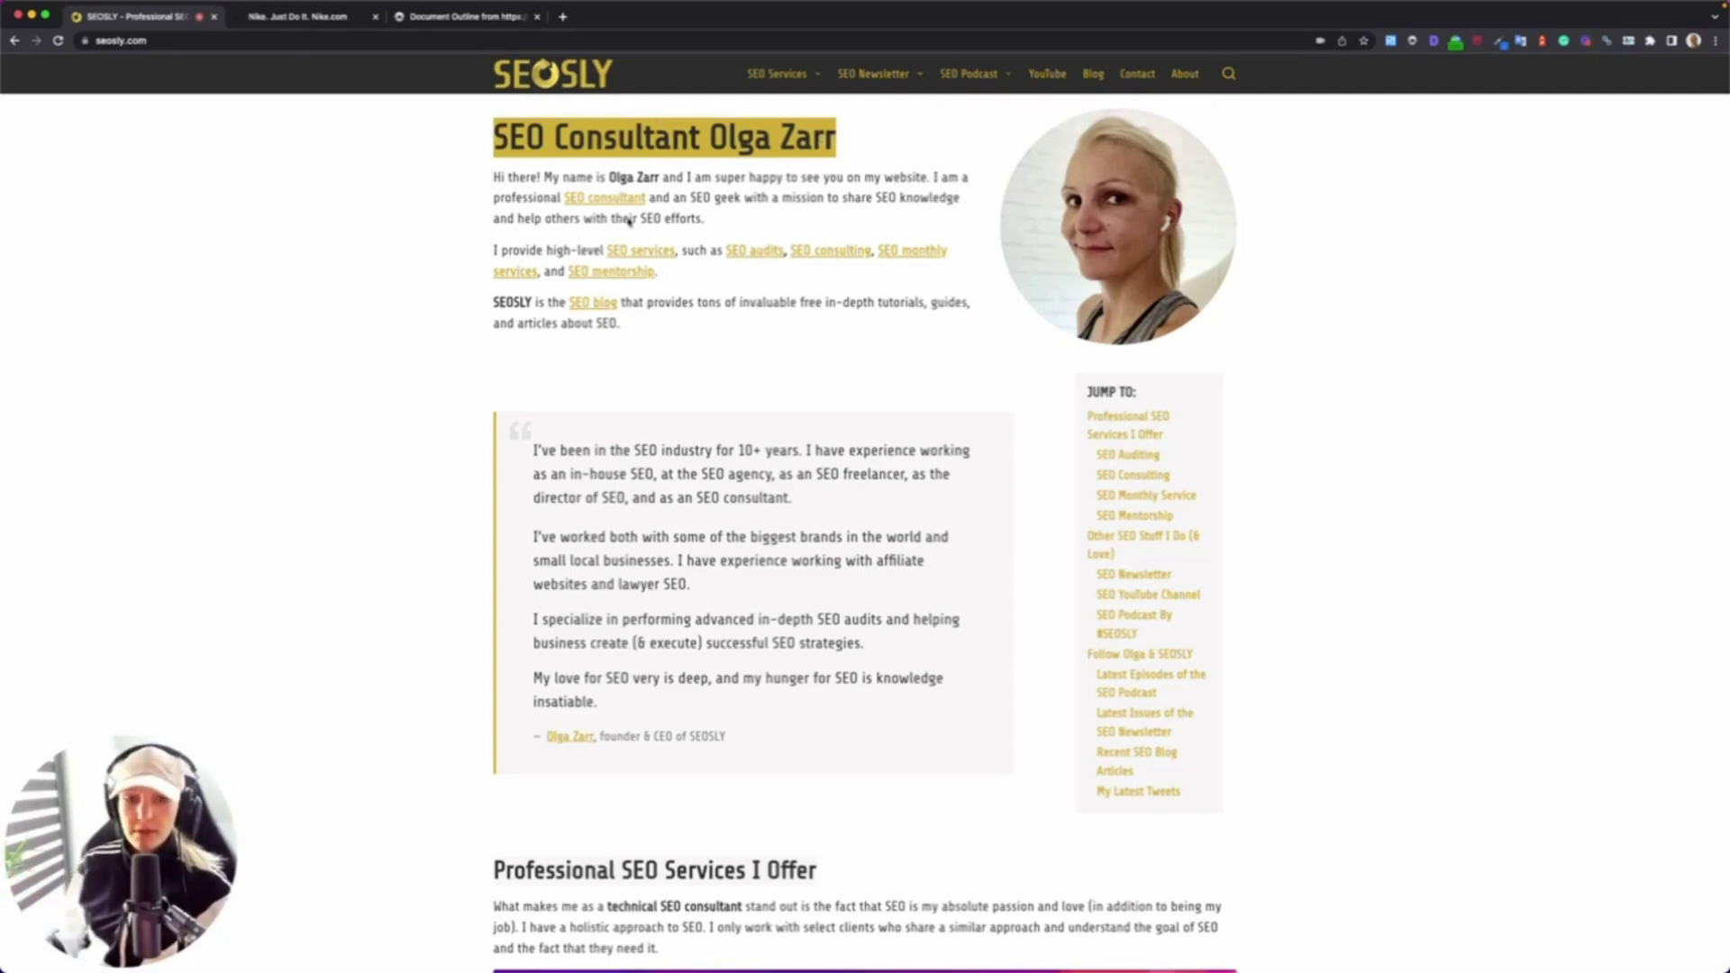
# Scroll seosly.com to the SEO Mentorship and Other SEO Stuff sections, then open Web Developer.
pyautogui.scroll(-9, 628, 221)
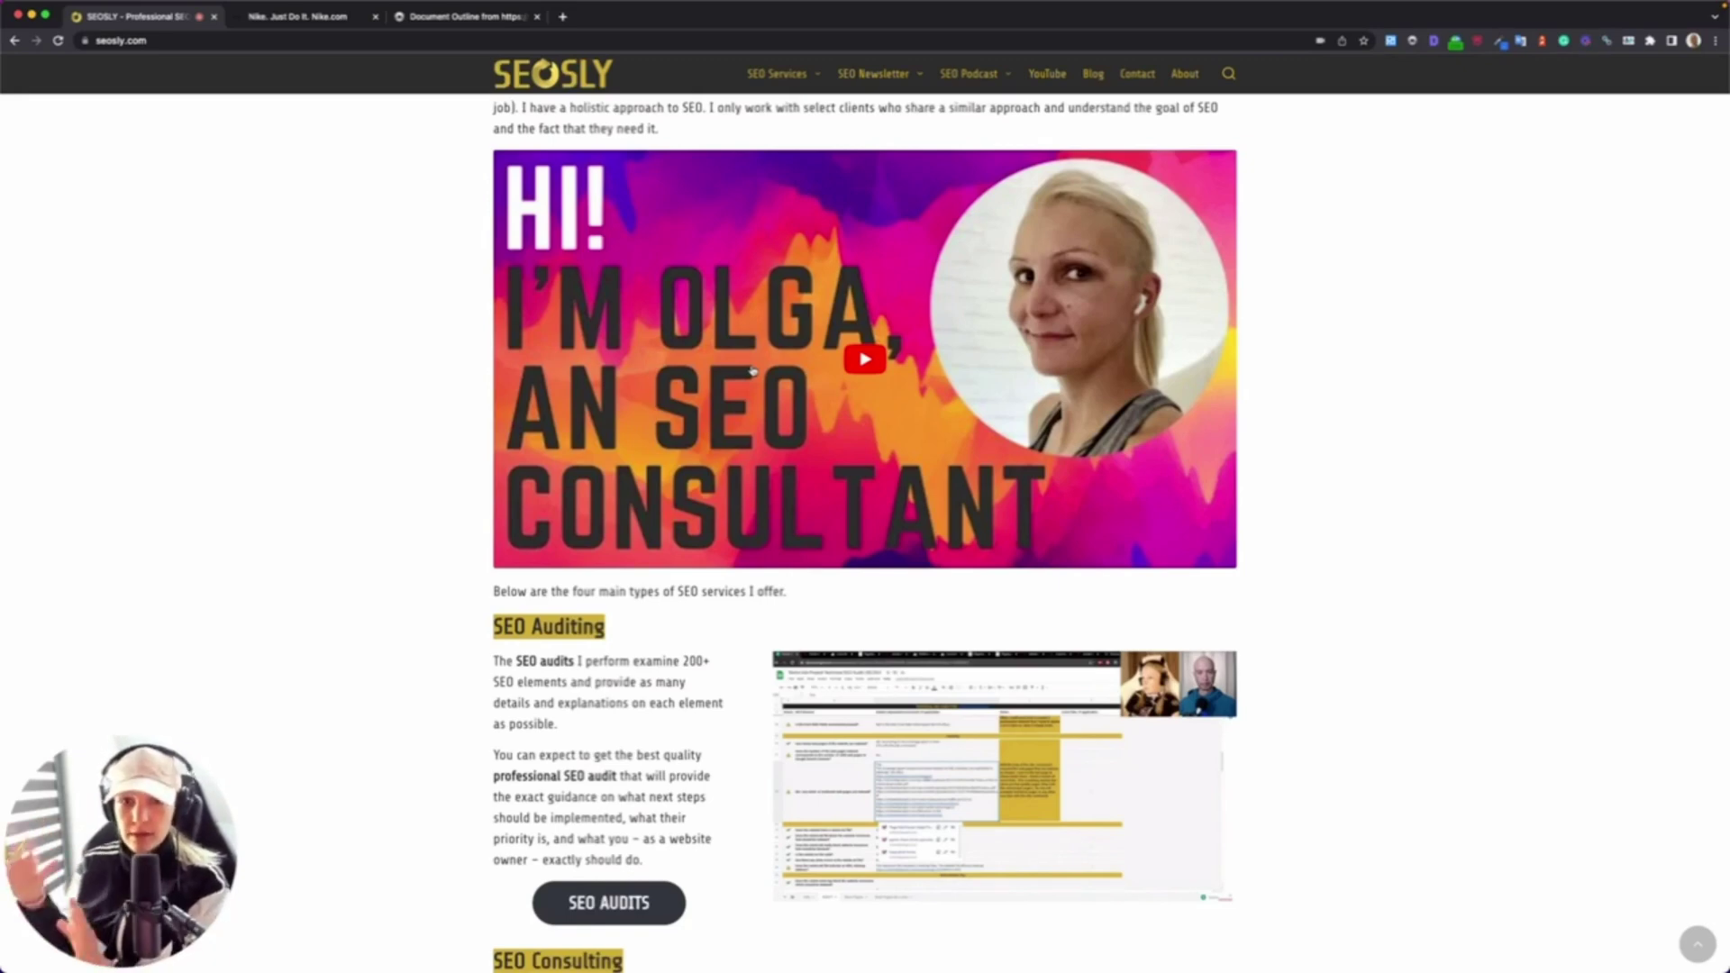
pyautogui.scroll(-15, 856, 385)
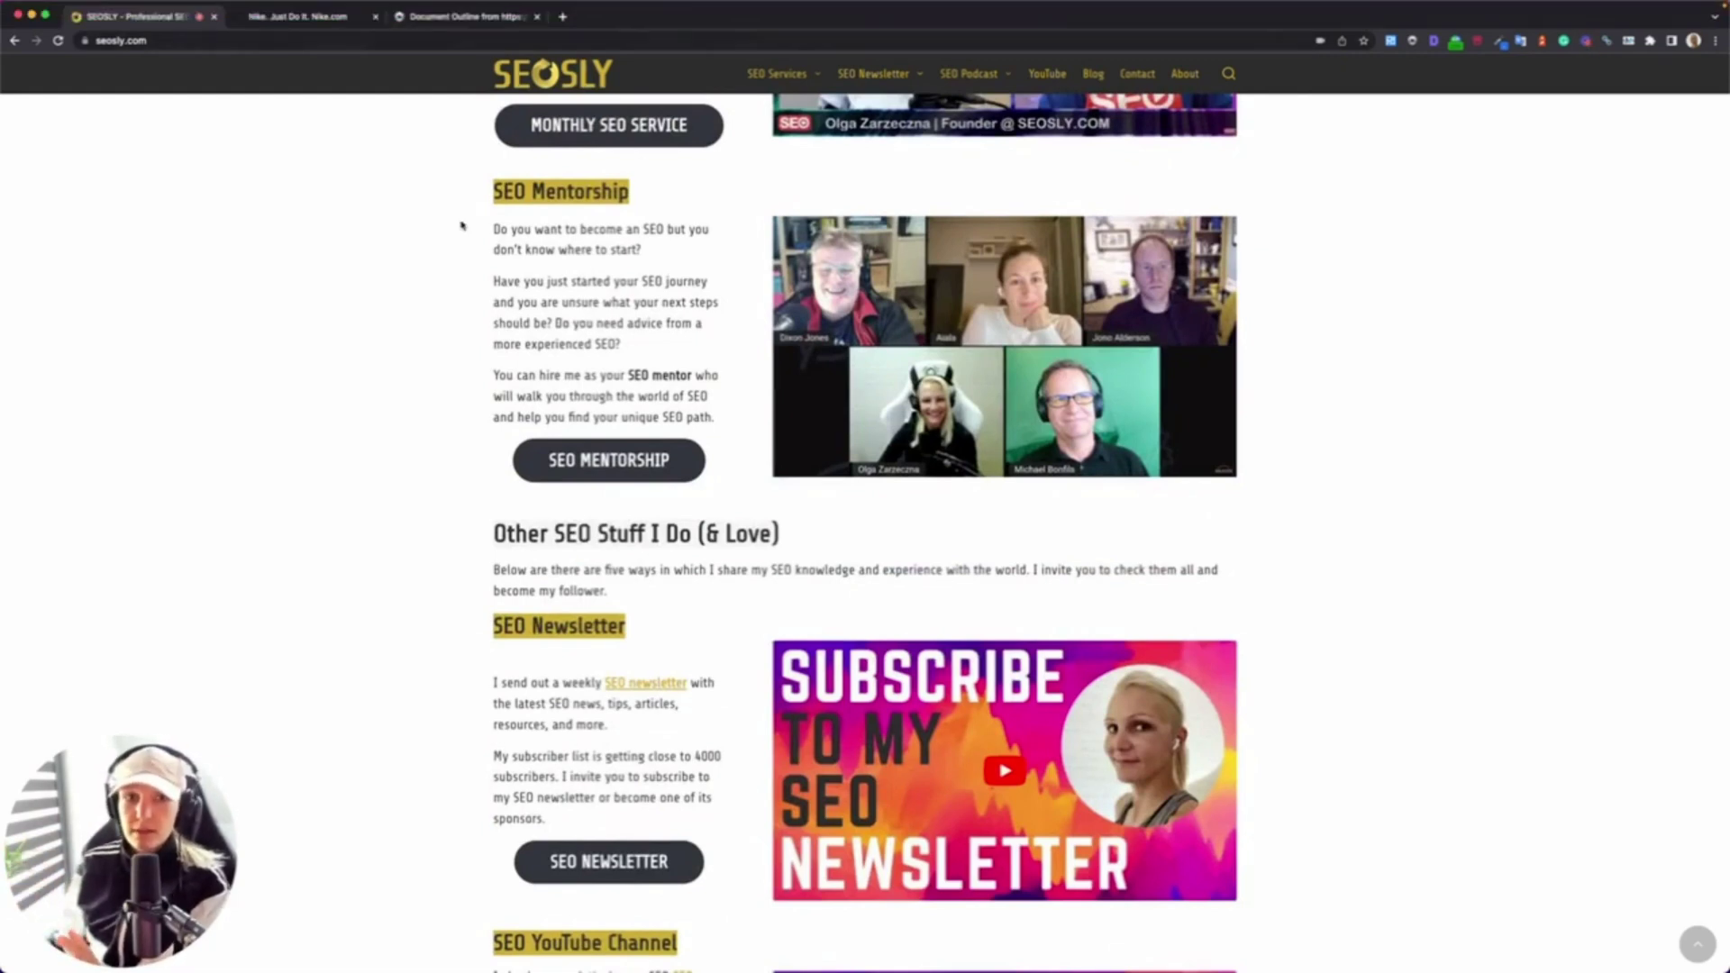
pyautogui.click(1412, 40)
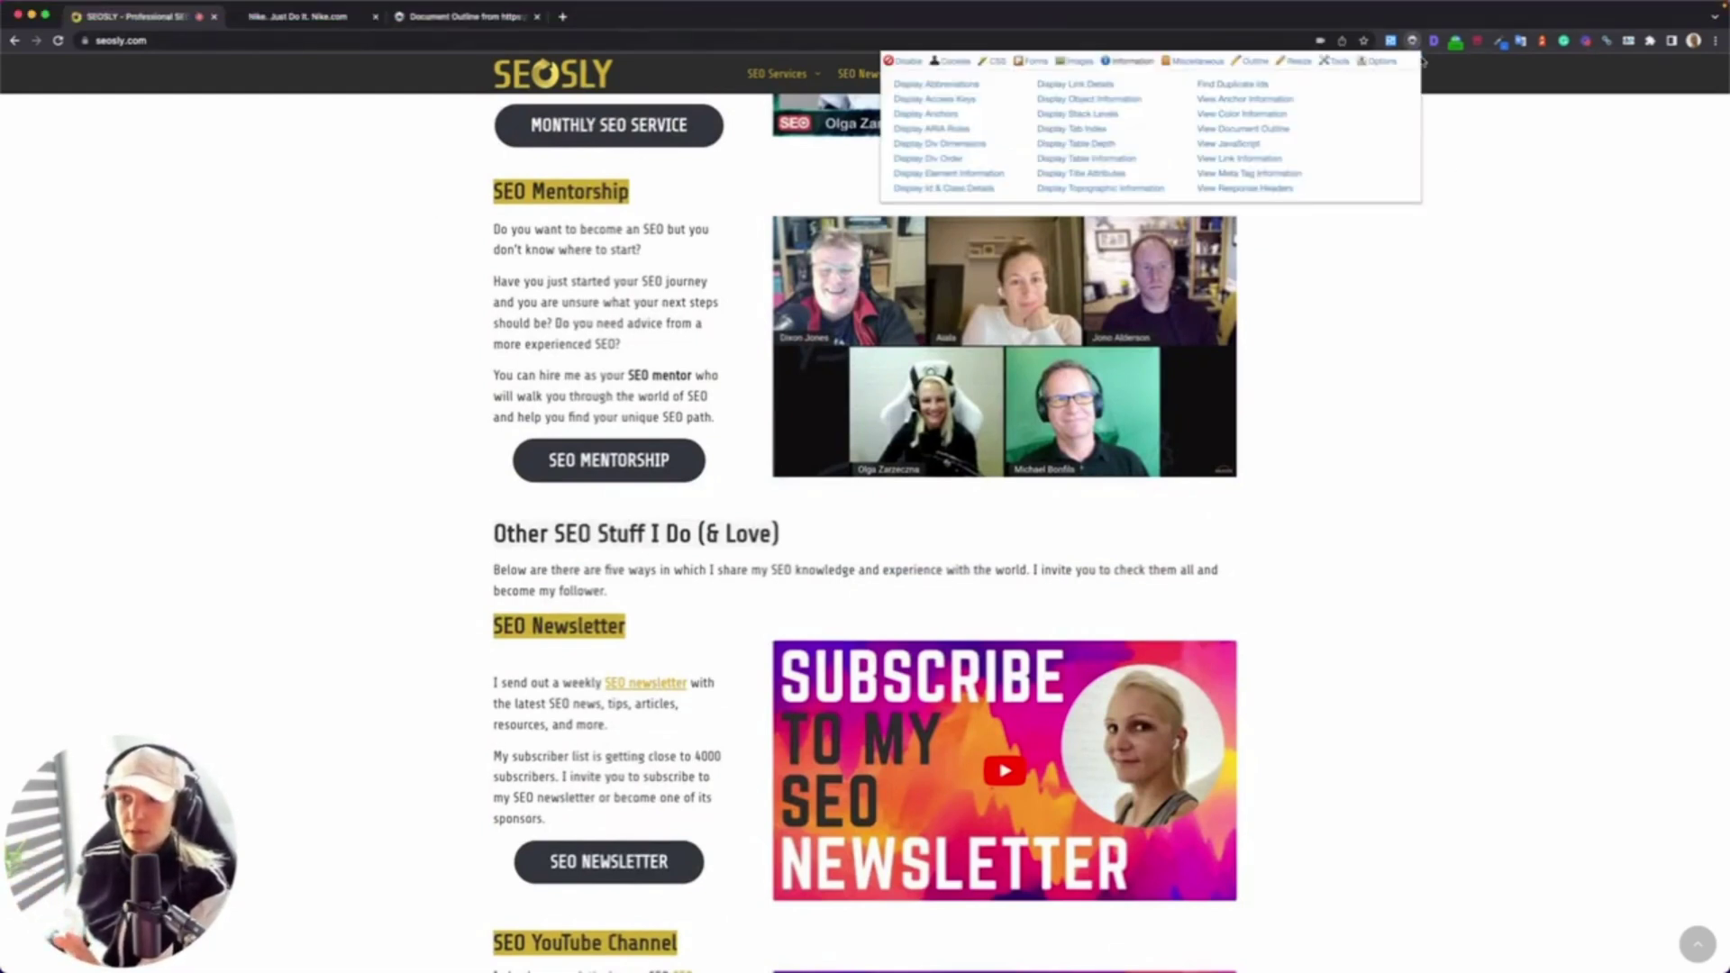
# Generate a new 16-heading seosly.com outline and highlight its H1 and two H2 headings.
pyautogui.click(1255, 129)
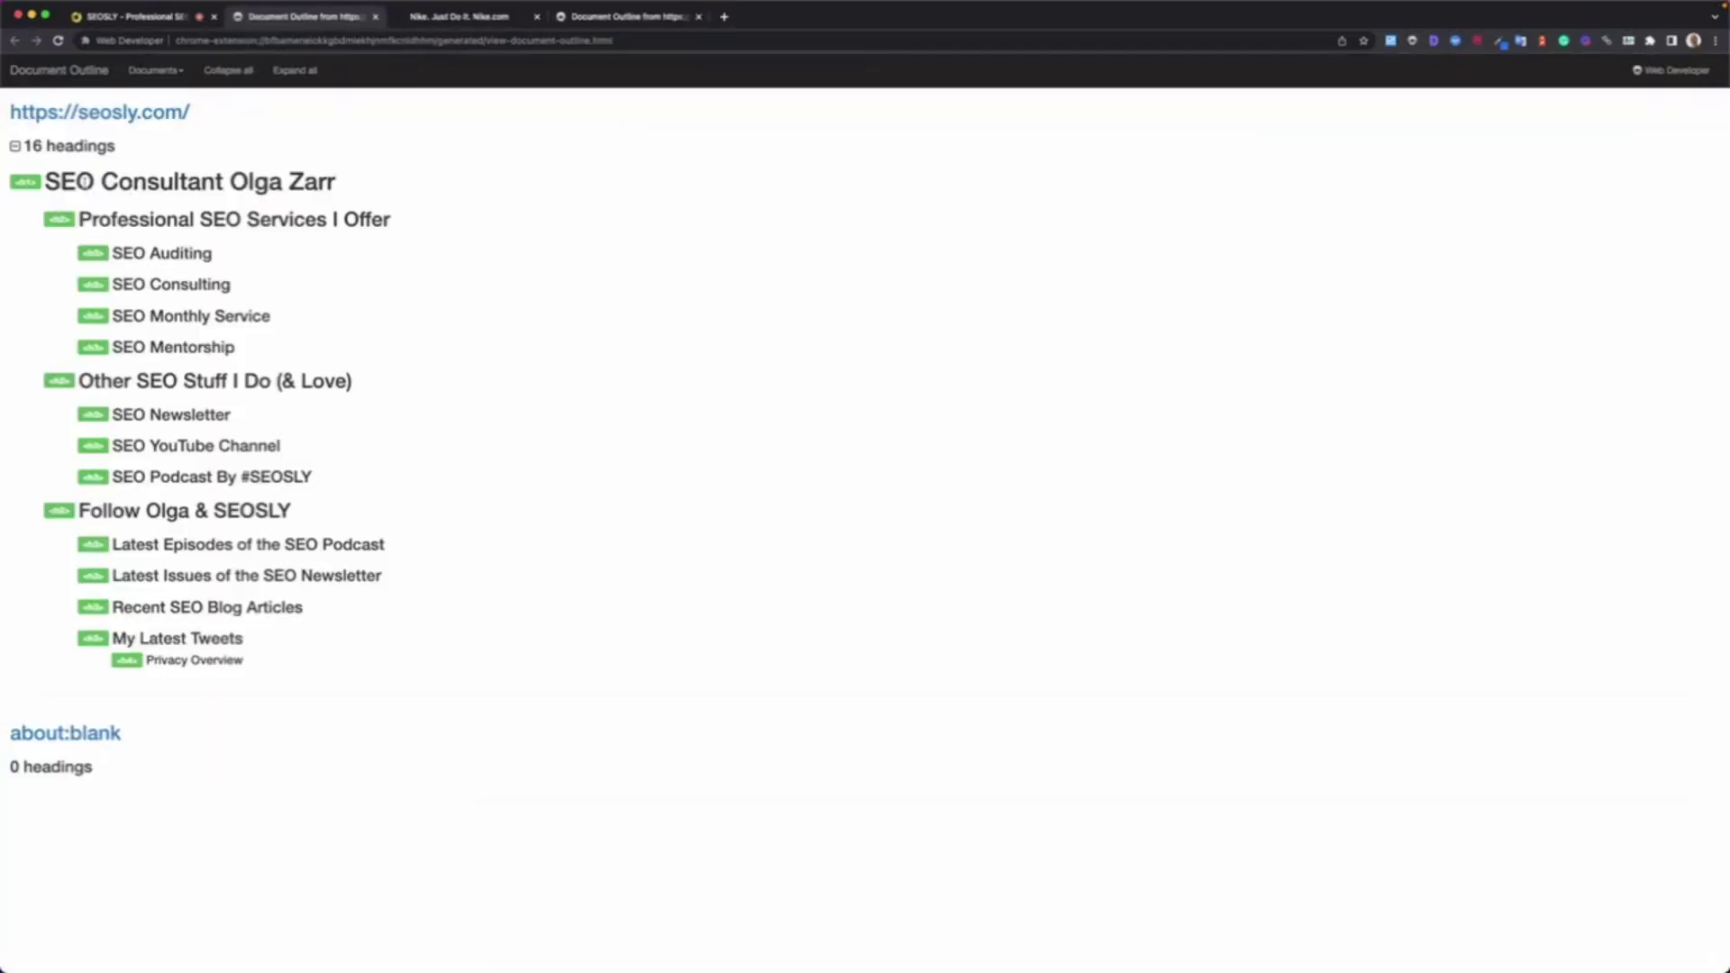
pyautogui.moveTo(43, 183); pyautogui.dragTo(346, 203)
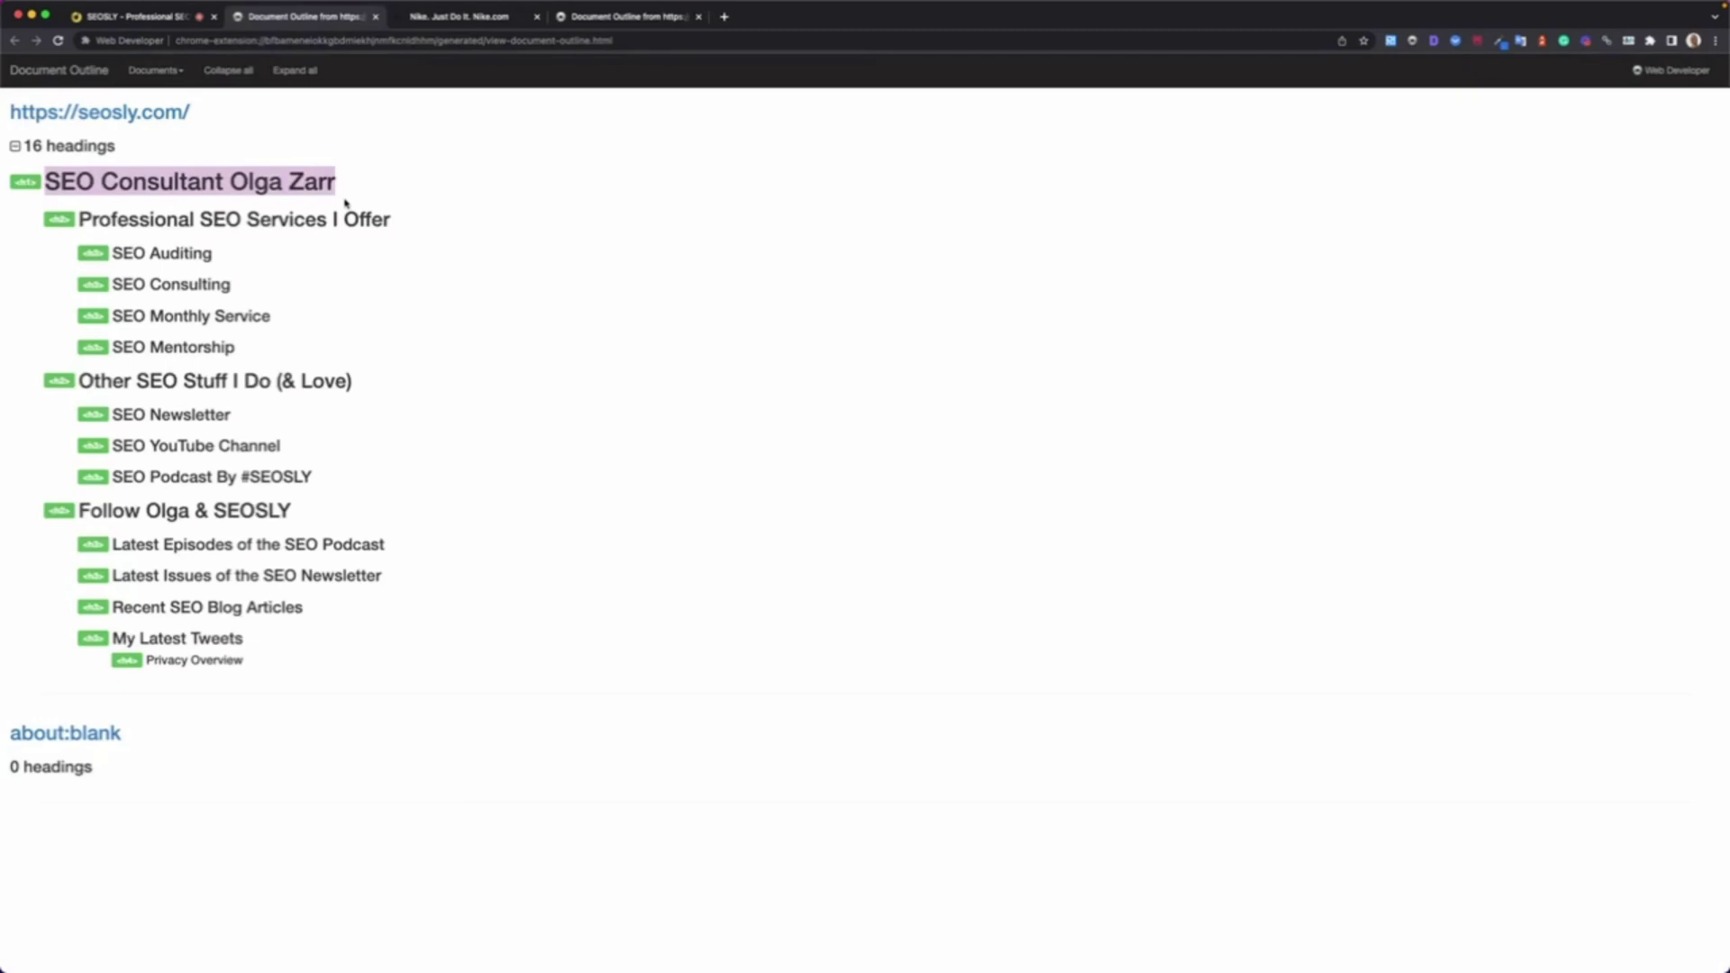
pyautogui.moveTo(389, 219); pyautogui.dragTo(63, 220)
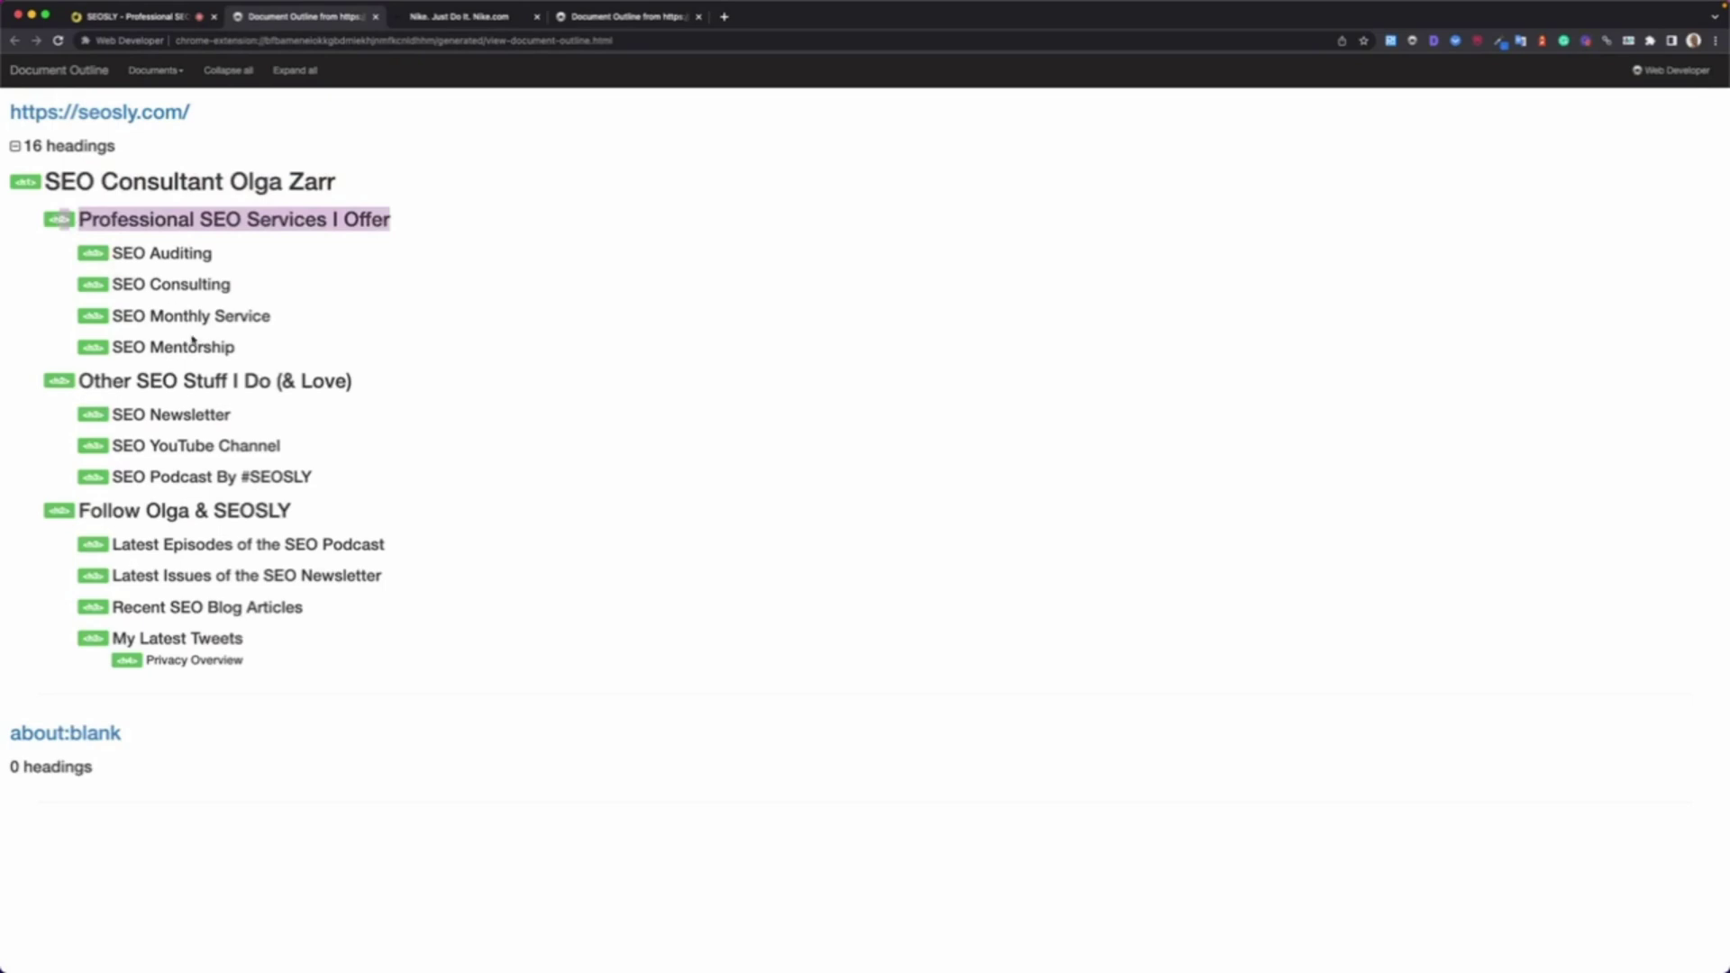
pyautogui.click(148, 276)
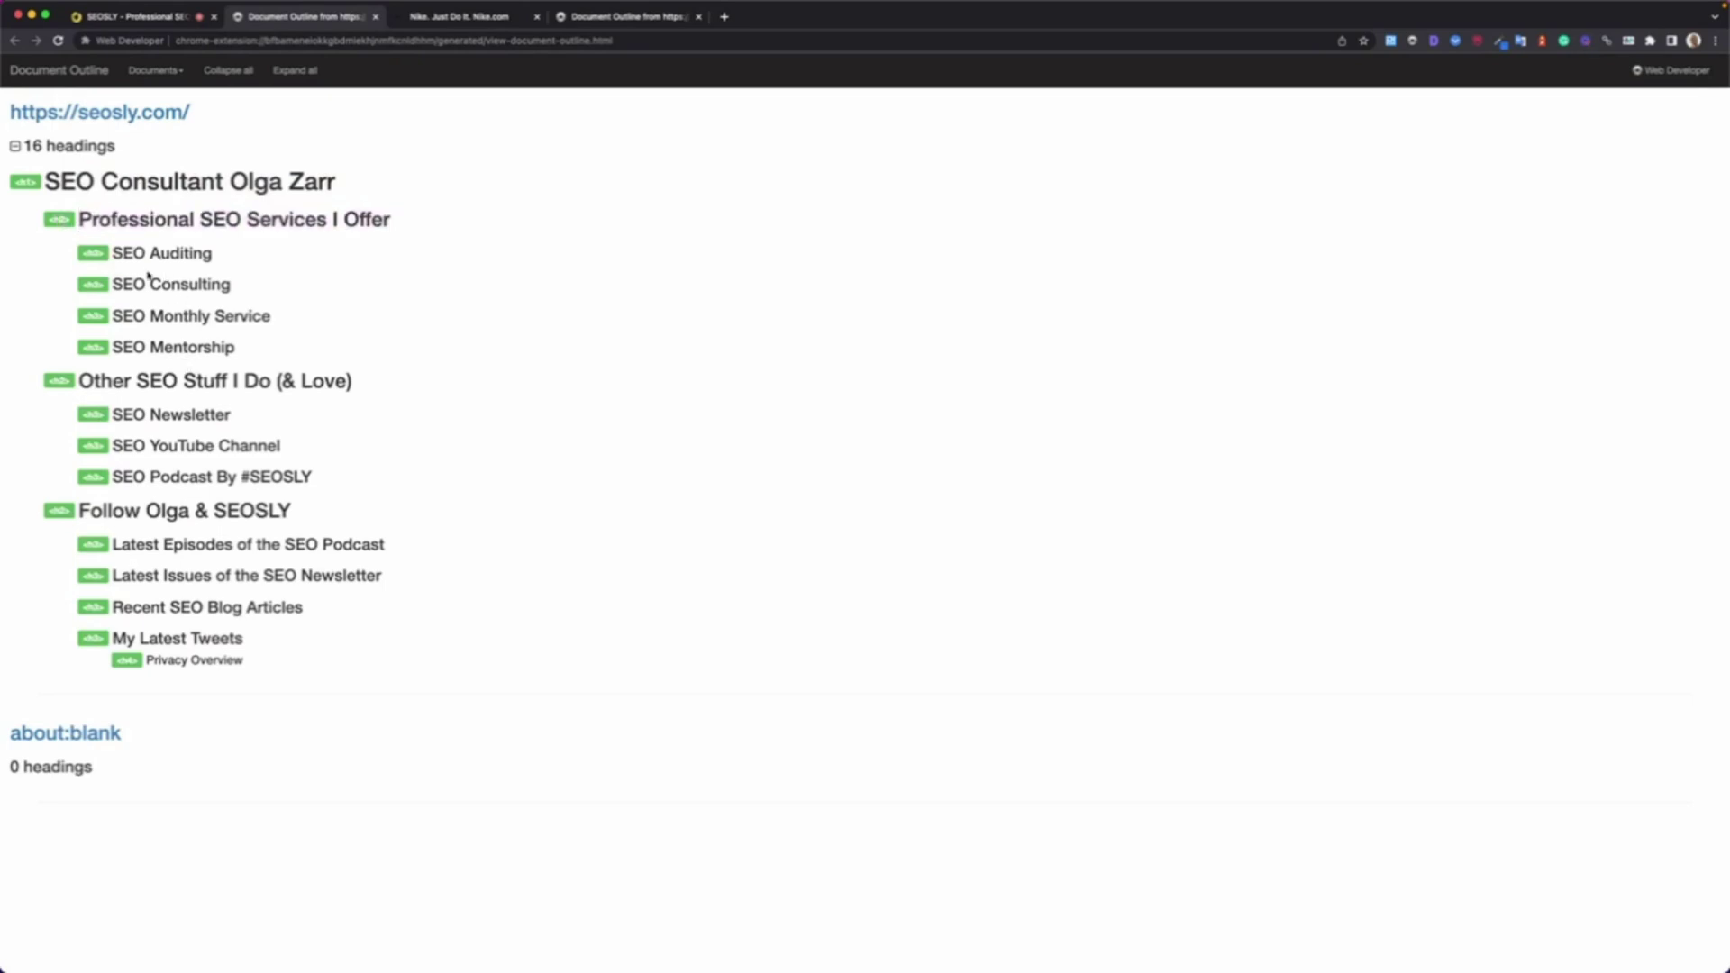
pyautogui.tripleClick(149, 376)
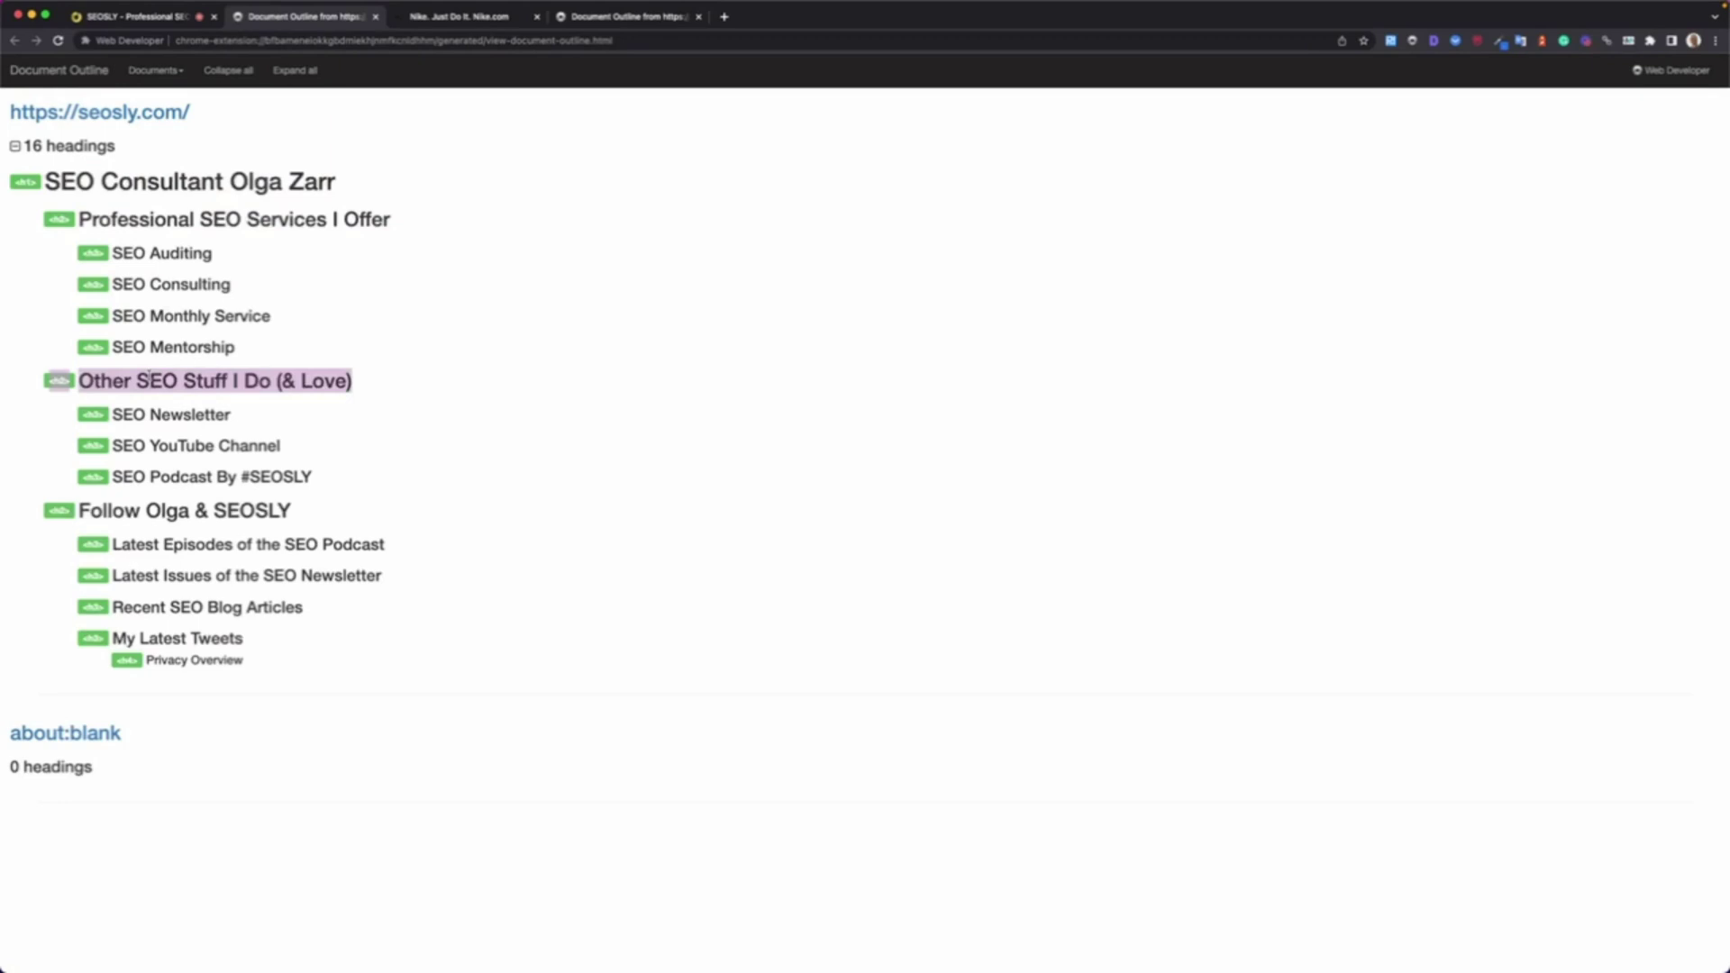
pyautogui.click(290, 470)
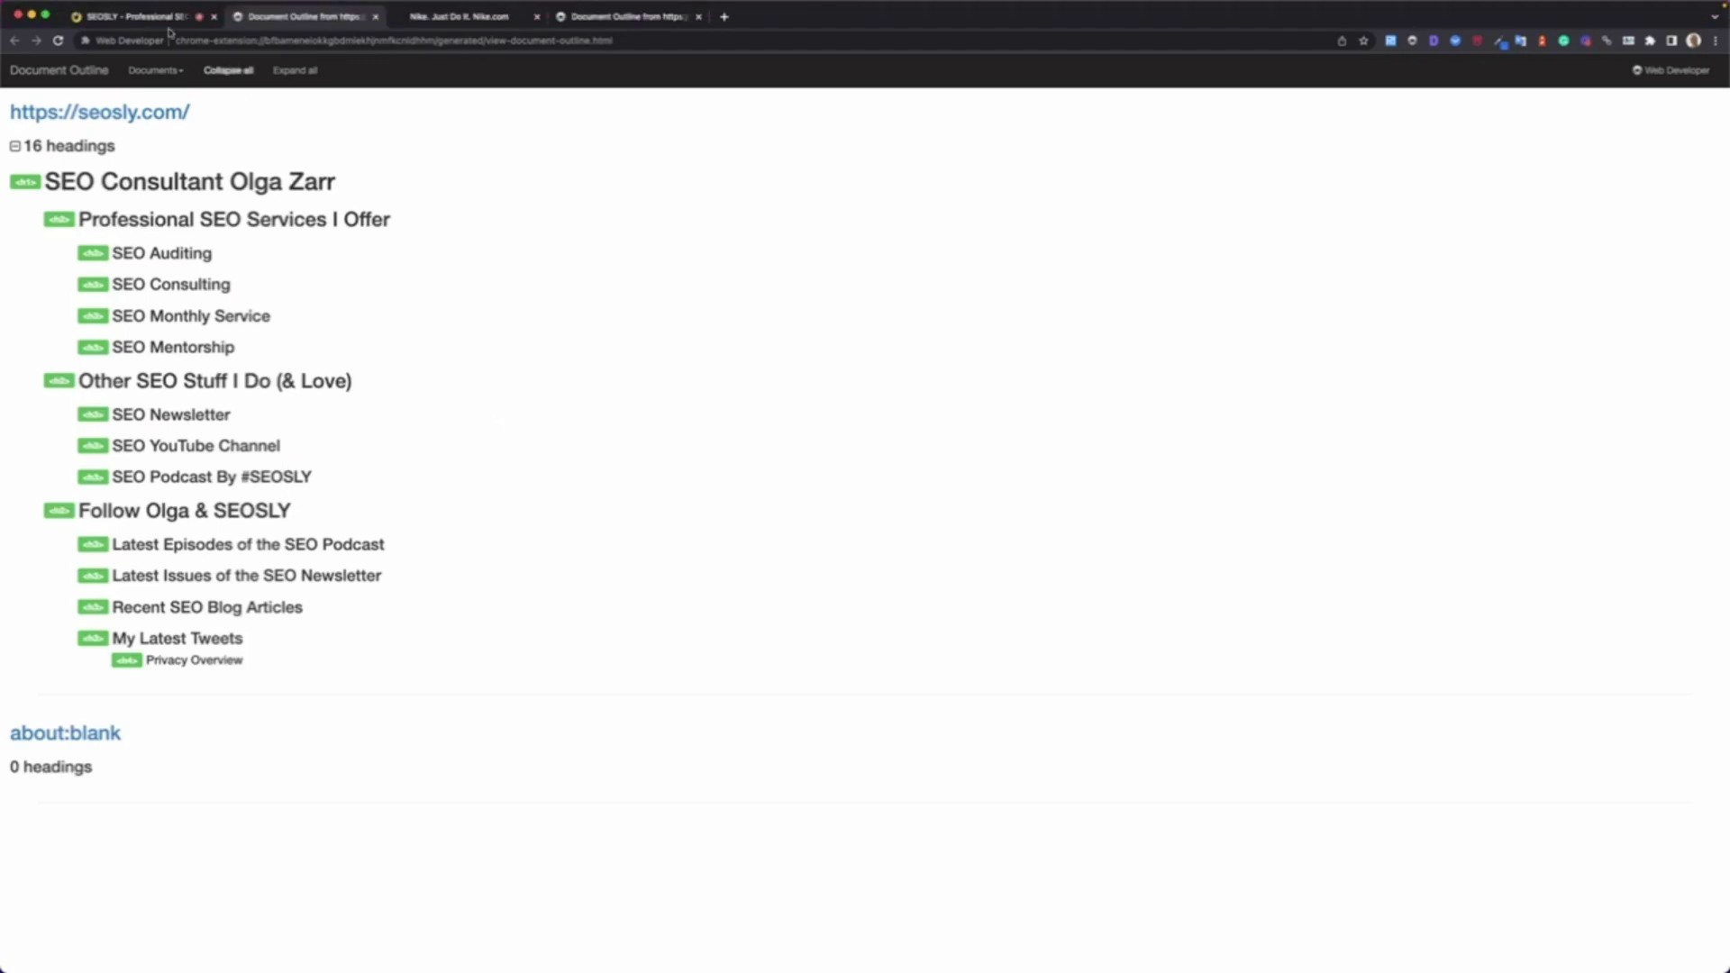
# Switch back to the seosly.com tab with Cmd+1.
pyautogui.moveTo(149, 29)
pyautogui.press('super+1')
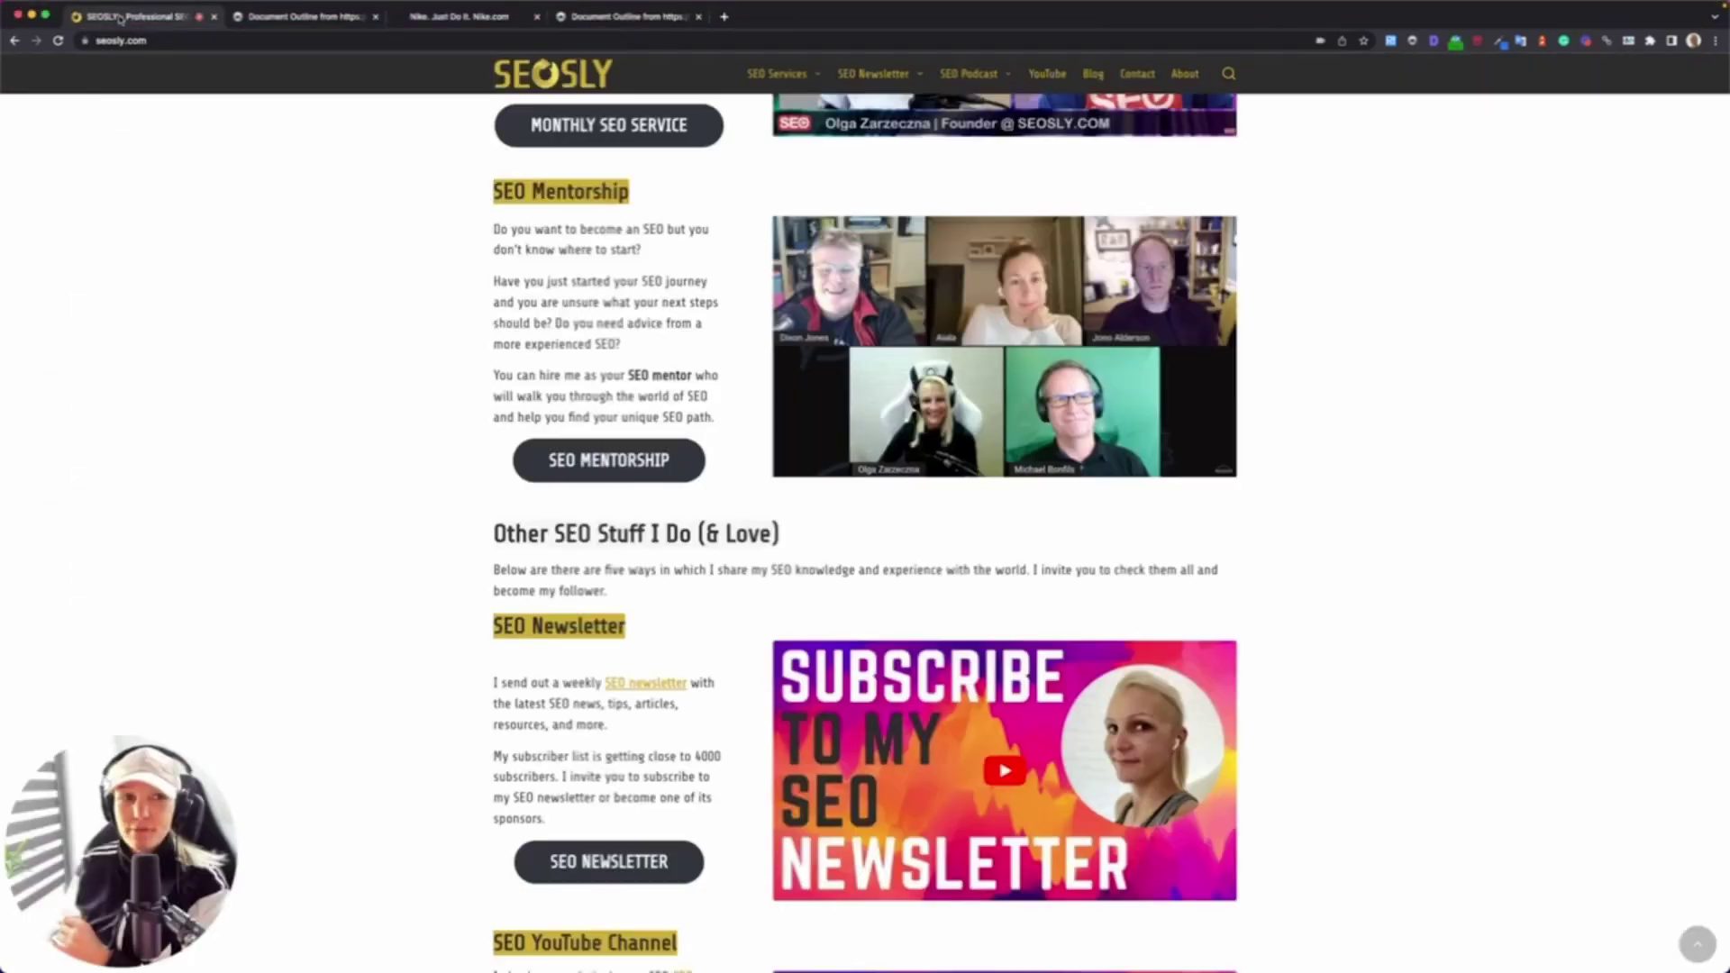